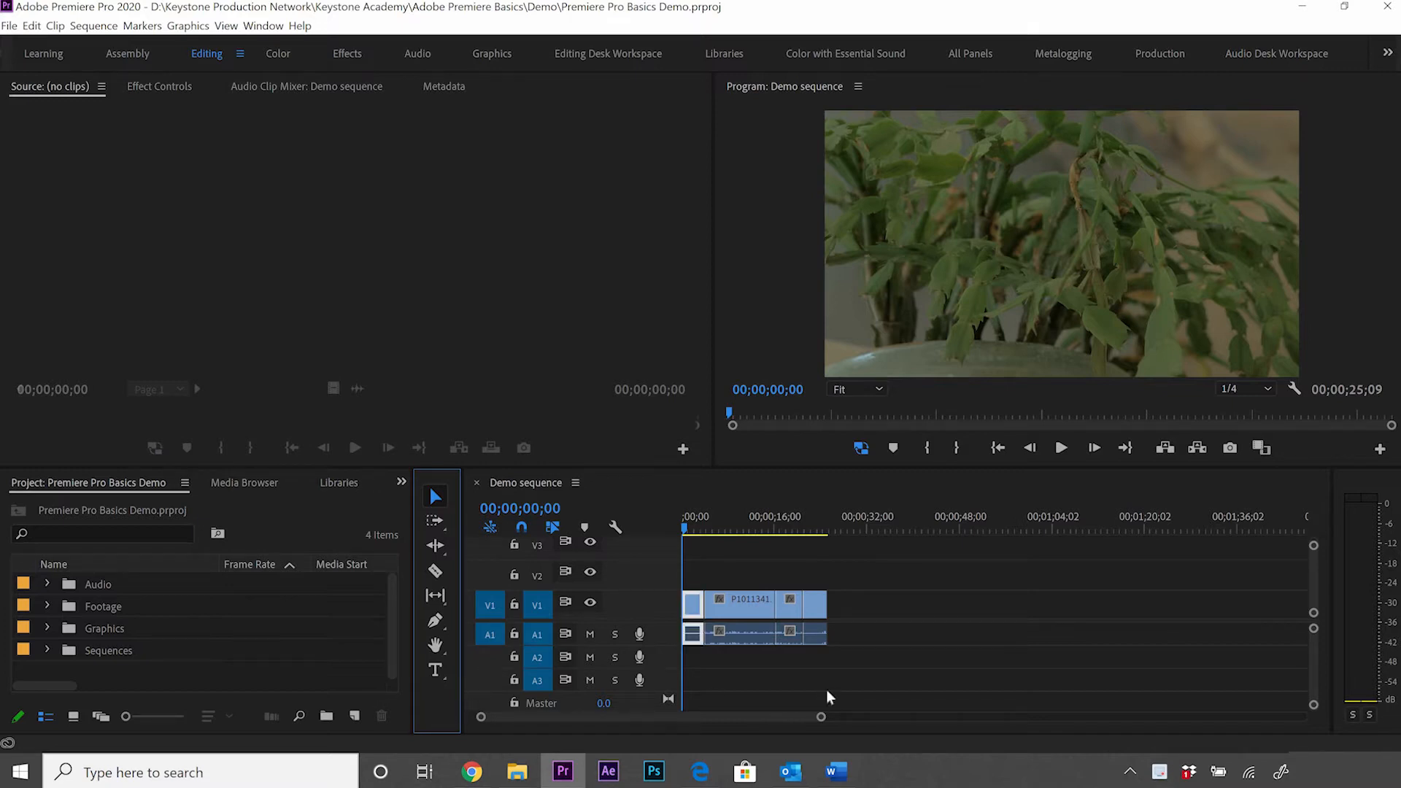
Step: Move the last clip away from the others, and then shift the last two clips further right to leave gaps between them
{"action": "left_click", "coordinate": [916, 582]}
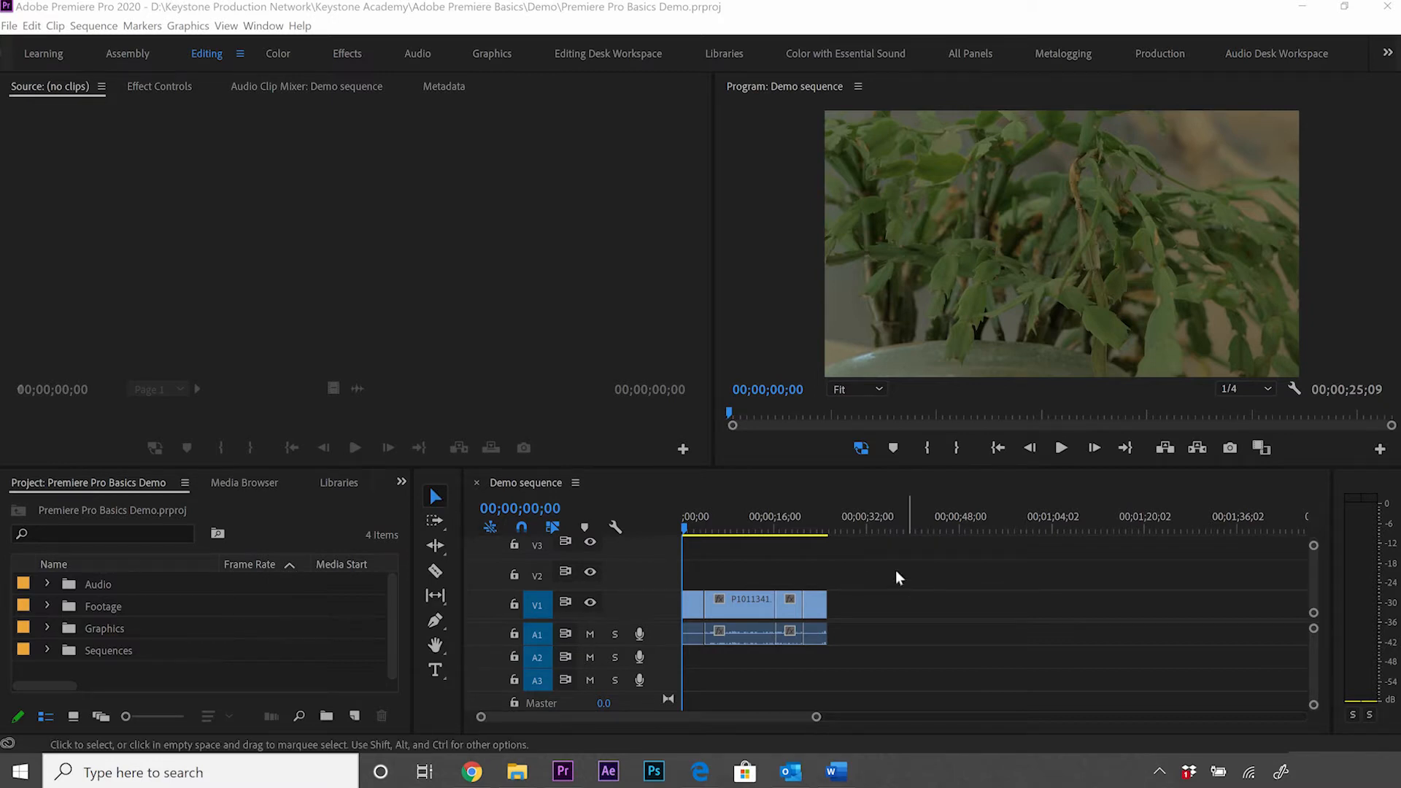
{"action": "left_click", "coordinate": [886, 588]}
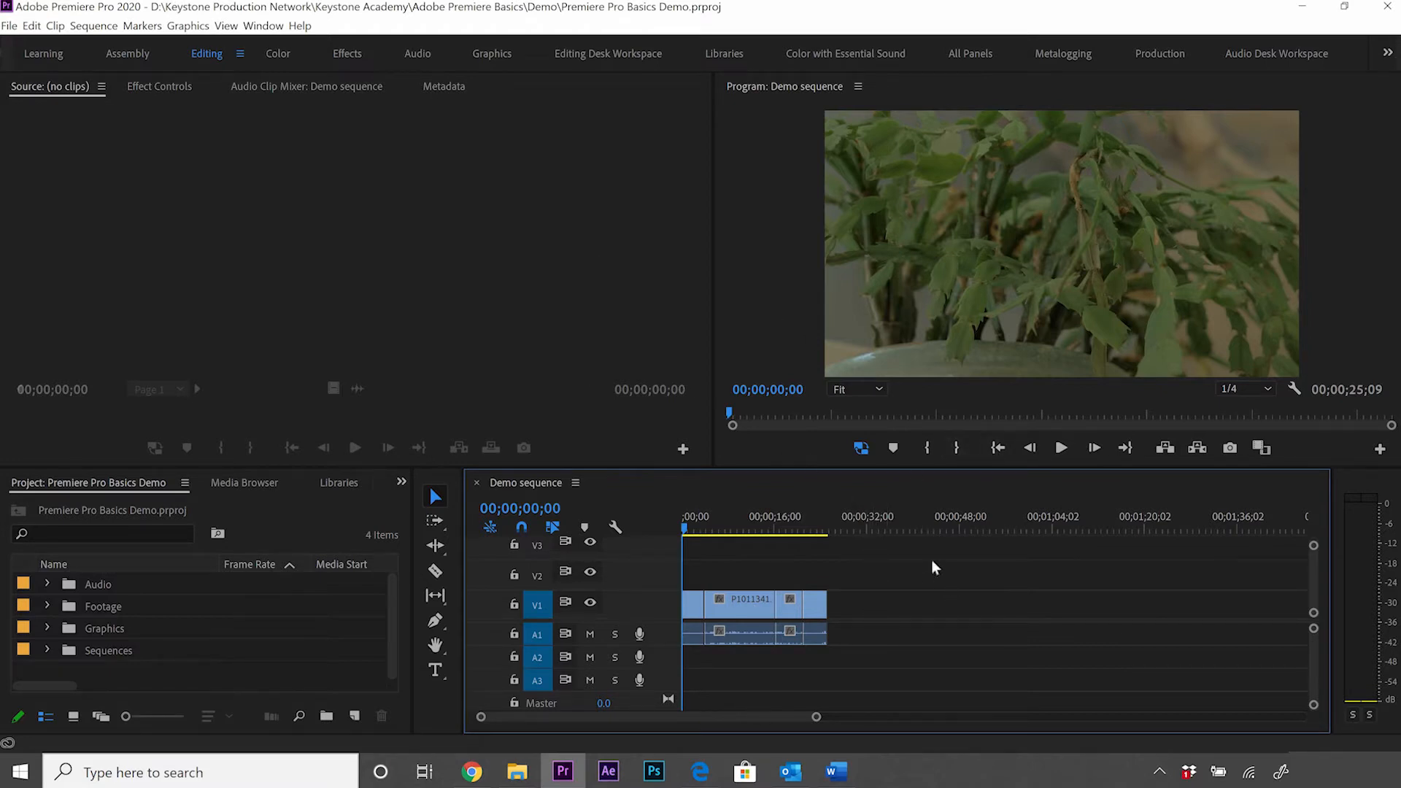
{"action": "left_click", "coordinate": [815, 612]}
{"action": "left_click_drag", "start_coordinate": [856, 607], "coordinate": [854, 603]}
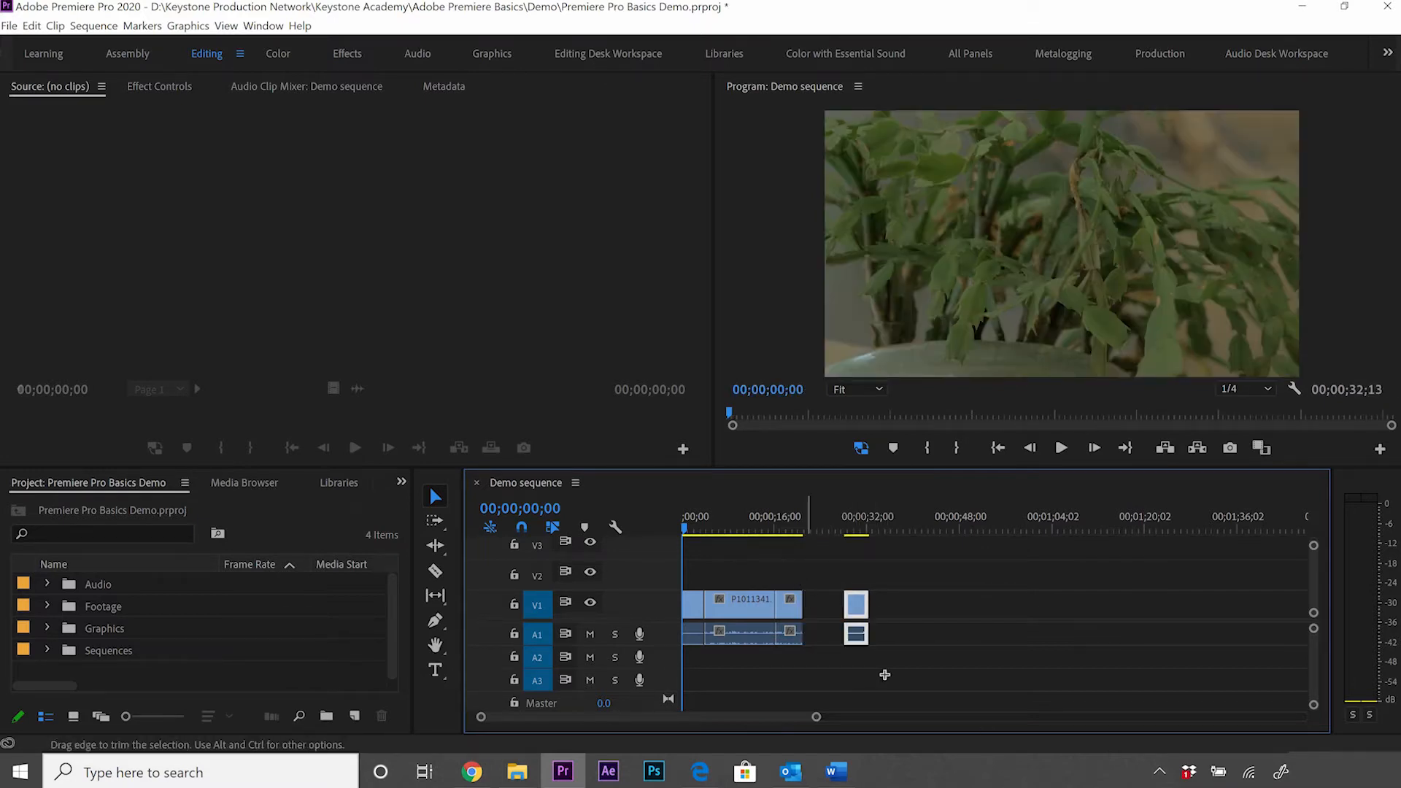
{"action": "left_click_drag", "start_coordinate": [898, 668], "coordinate": [826, 609]}
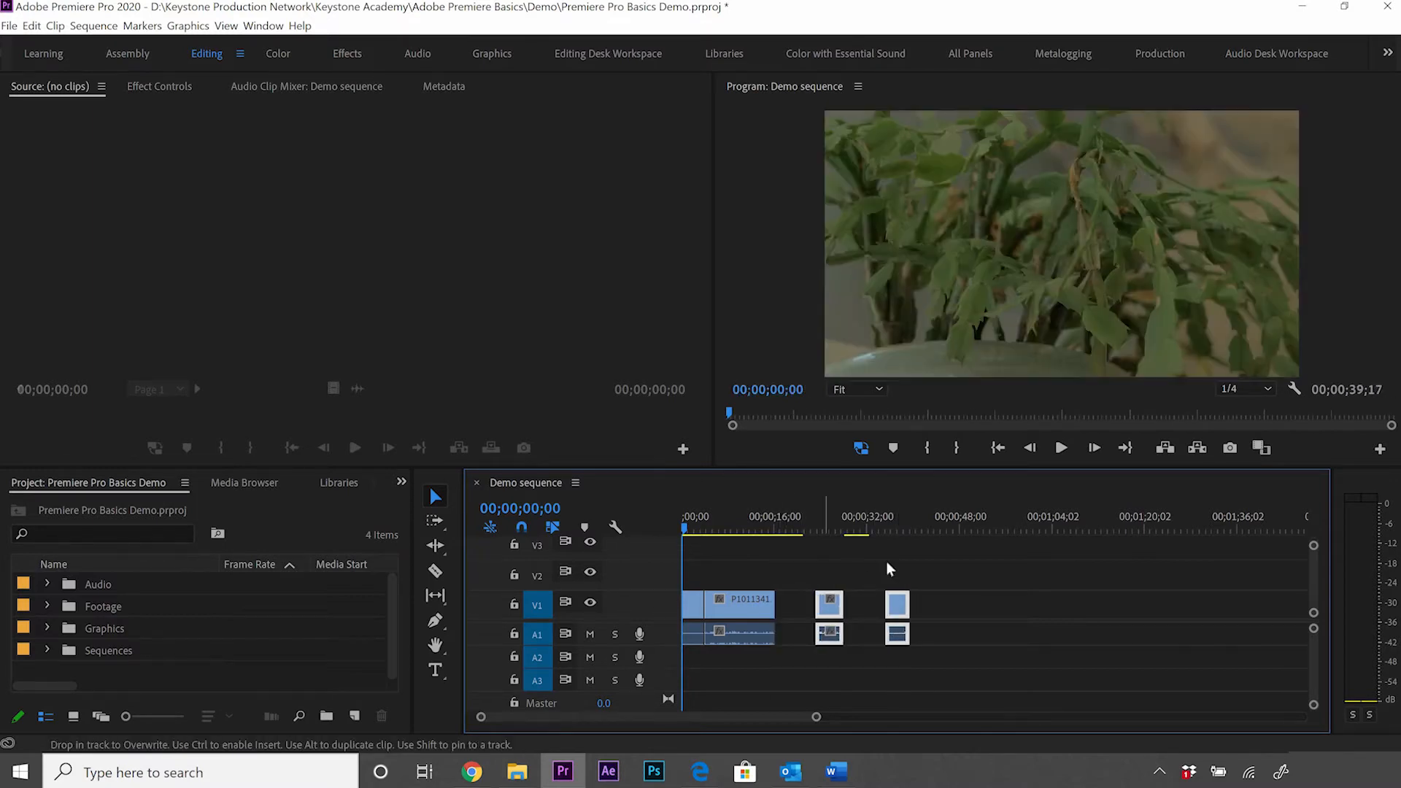
{"action": "left_click", "coordinate": [956, 569]}
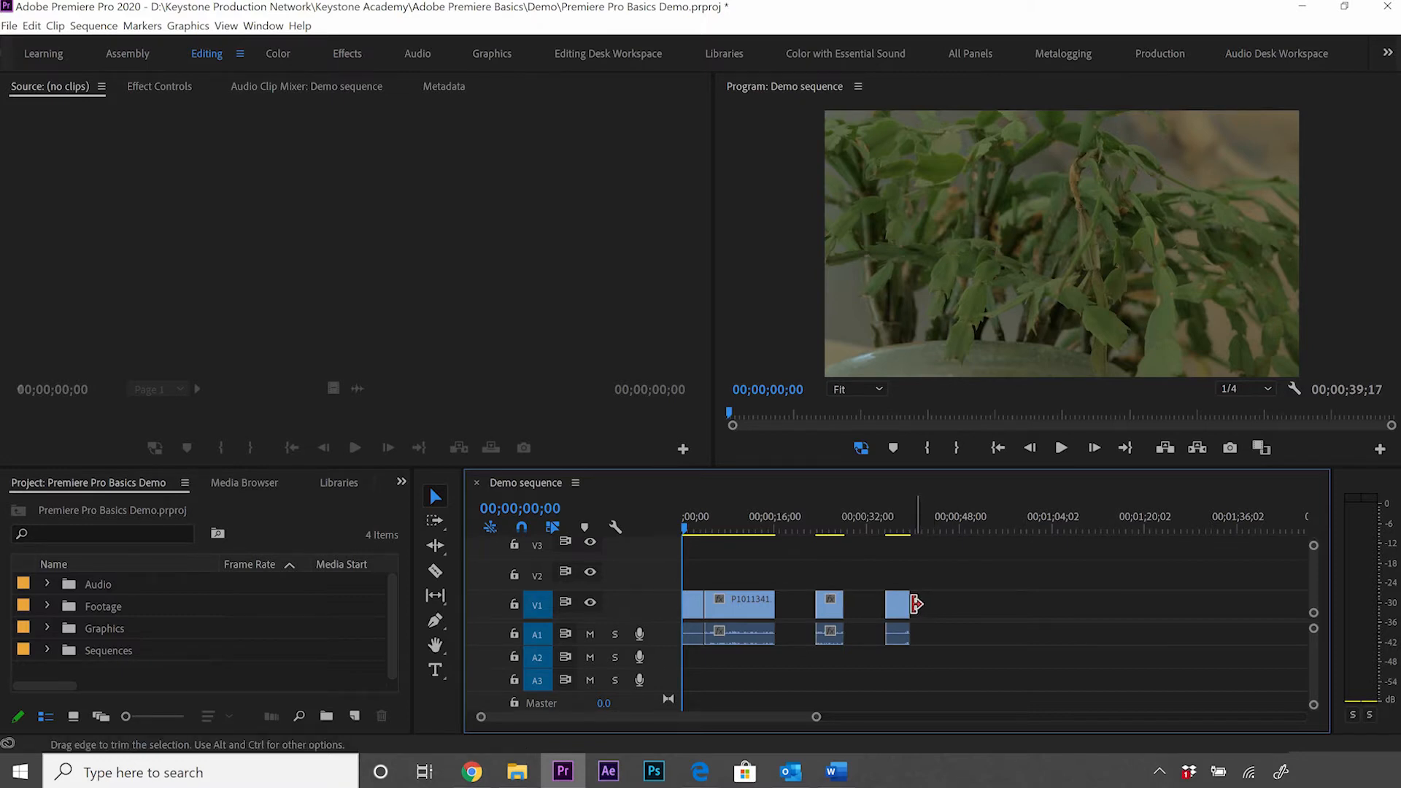
{"action": "left_click_drag", "start_coordinate": [915, 603], "coordinate": [944, 695]}
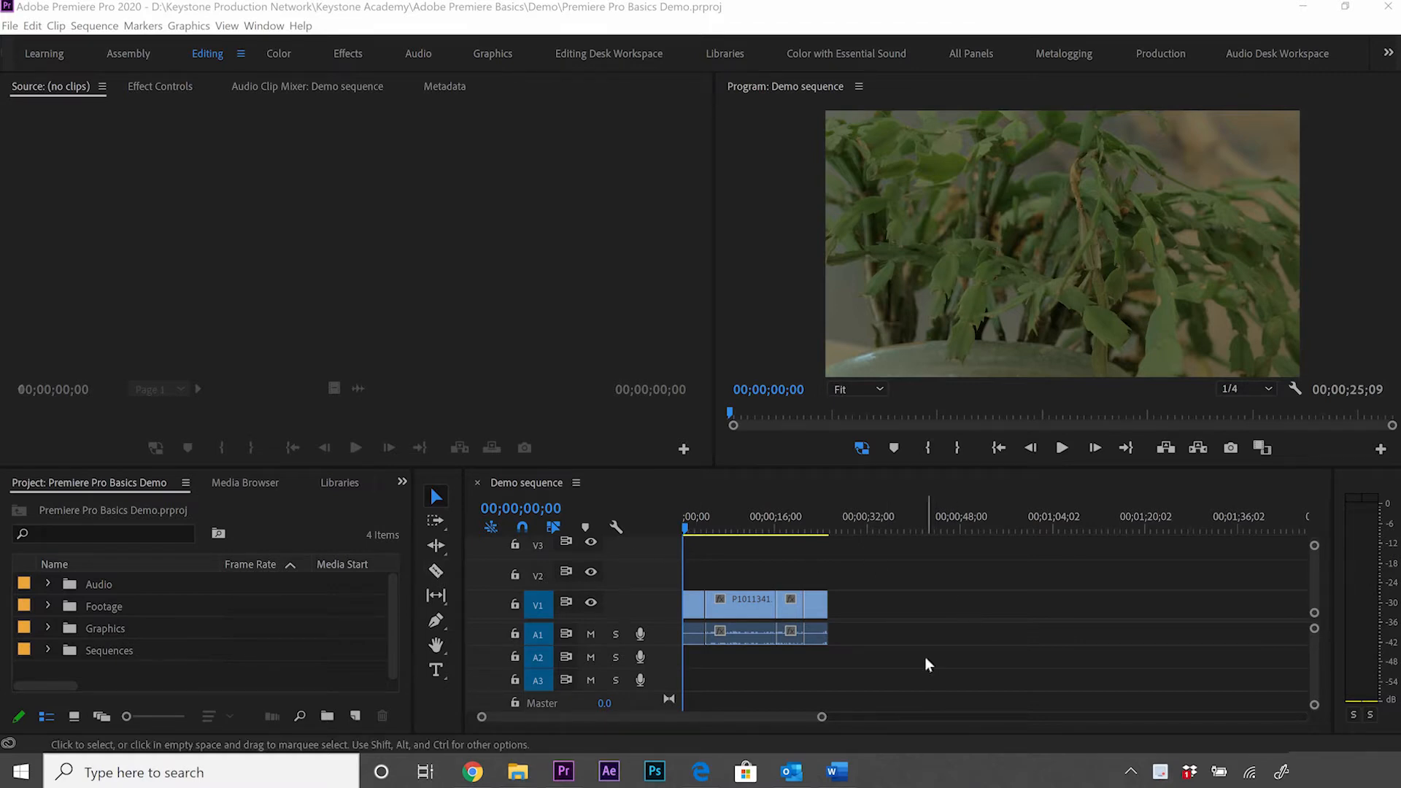
Step: Cut the P1011341 clip at about 00;00;12;12 with the Razor tool and delete the section after the cut
{"action": "left_click", "coordinate": [881, 630]}
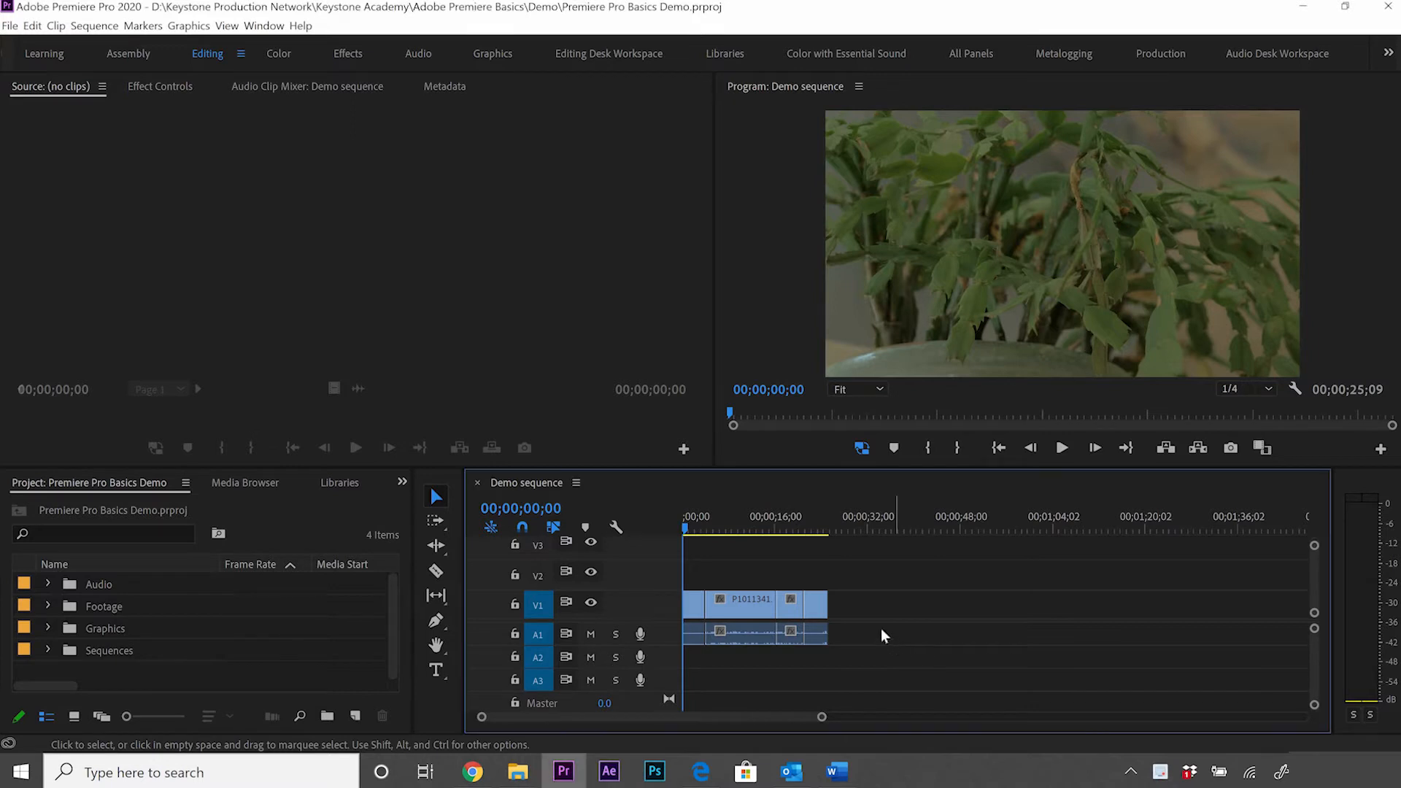
{"action": "key", "text": "c"}
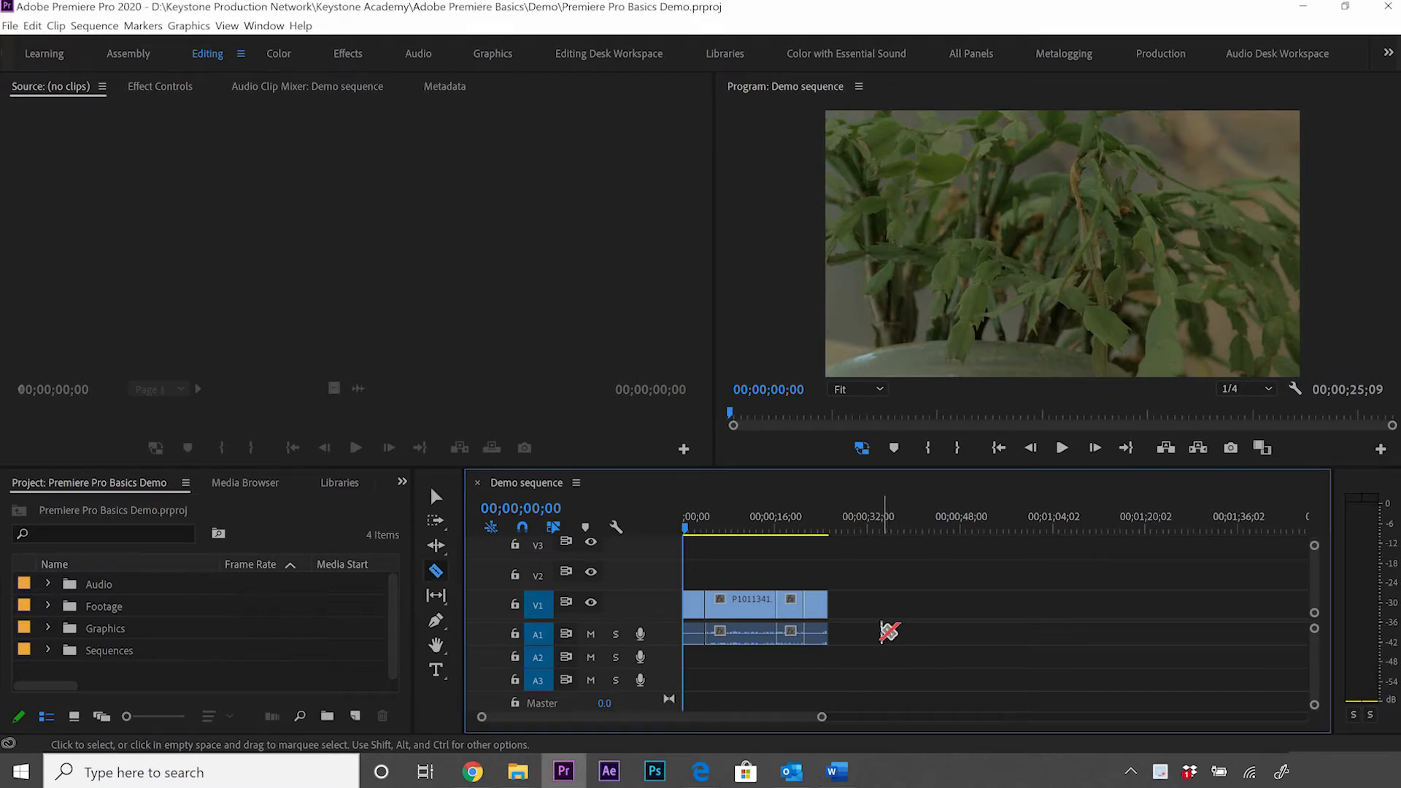
{"action": "left_click", "coordinate": [756, 604]}
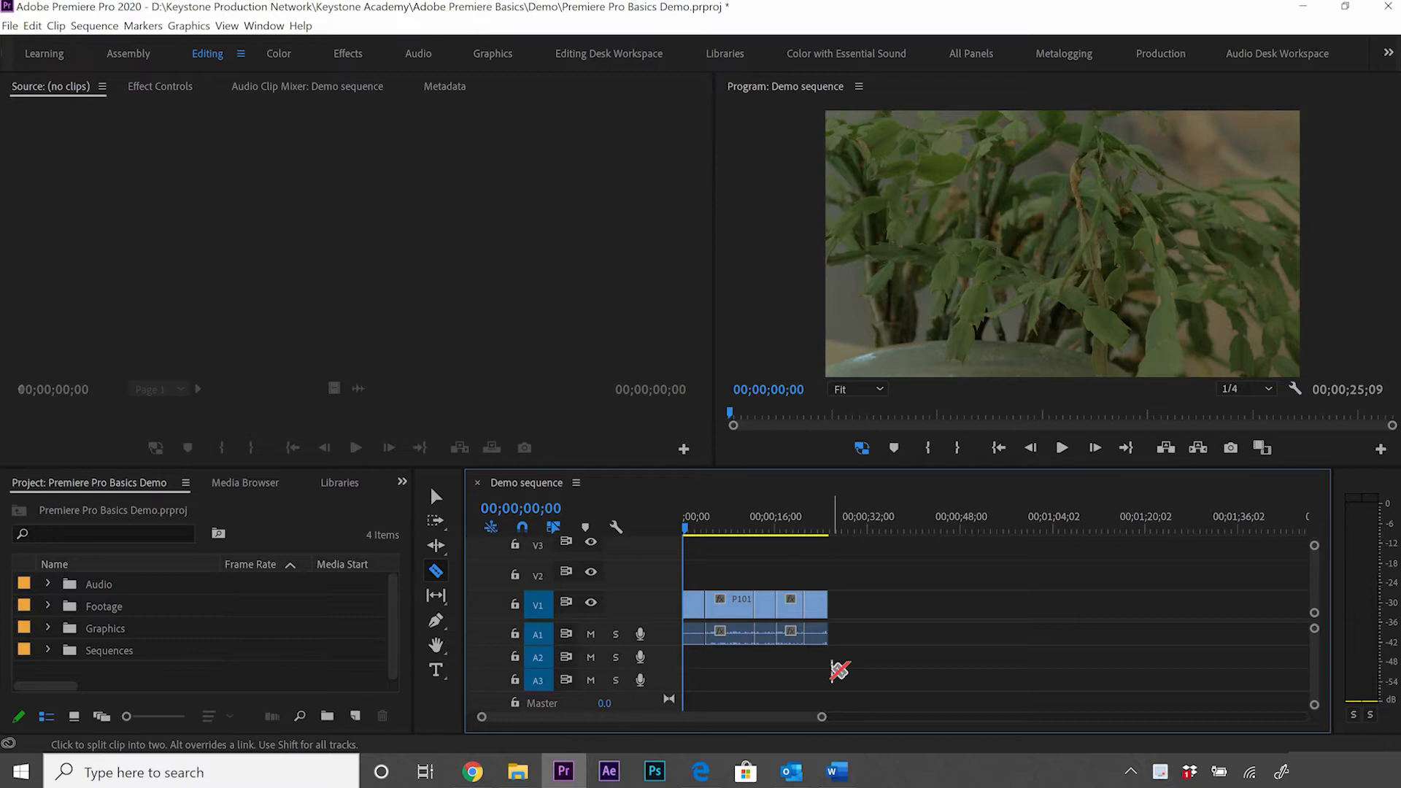
{"action": "key", "text": "v"}
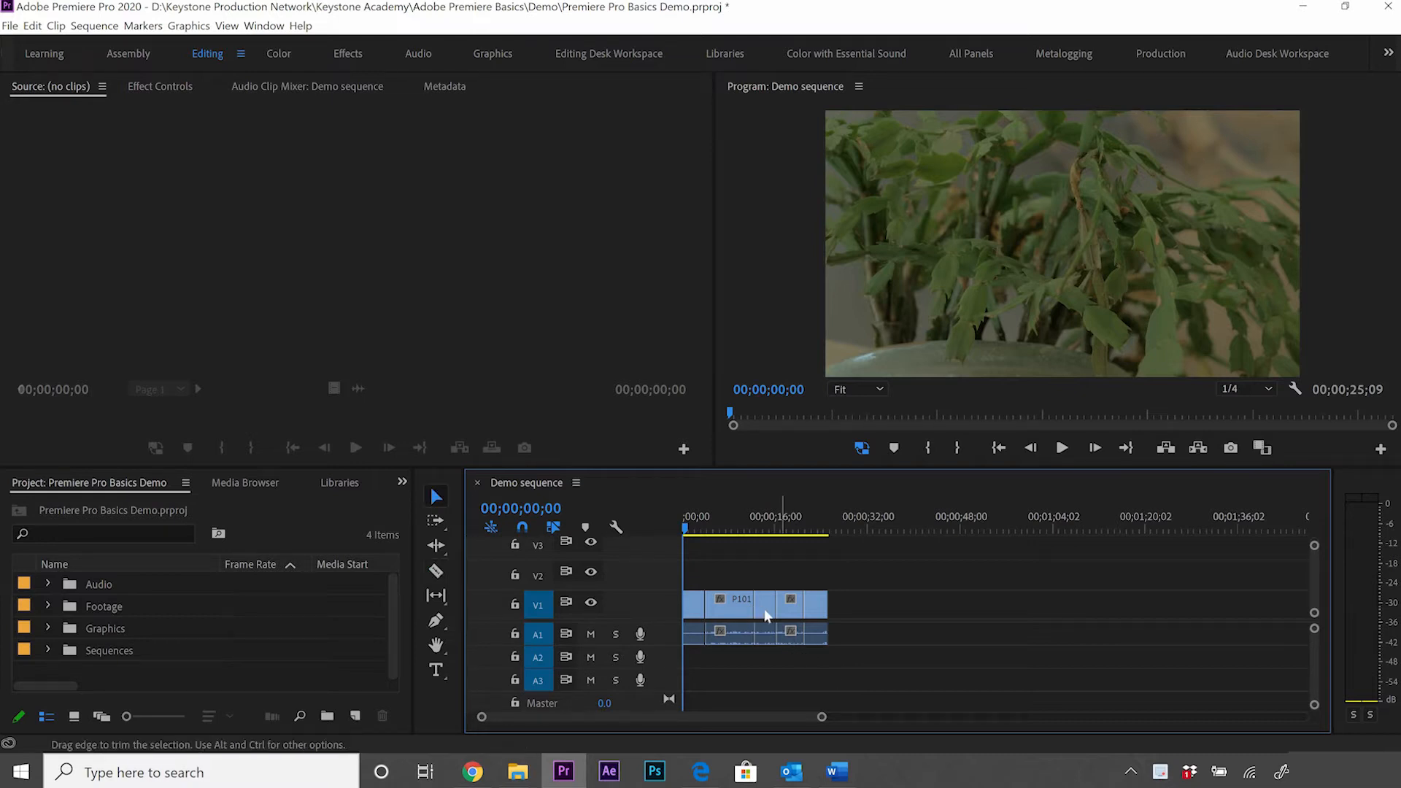
{"action": "left_click", "coordinate": [767, 607]}
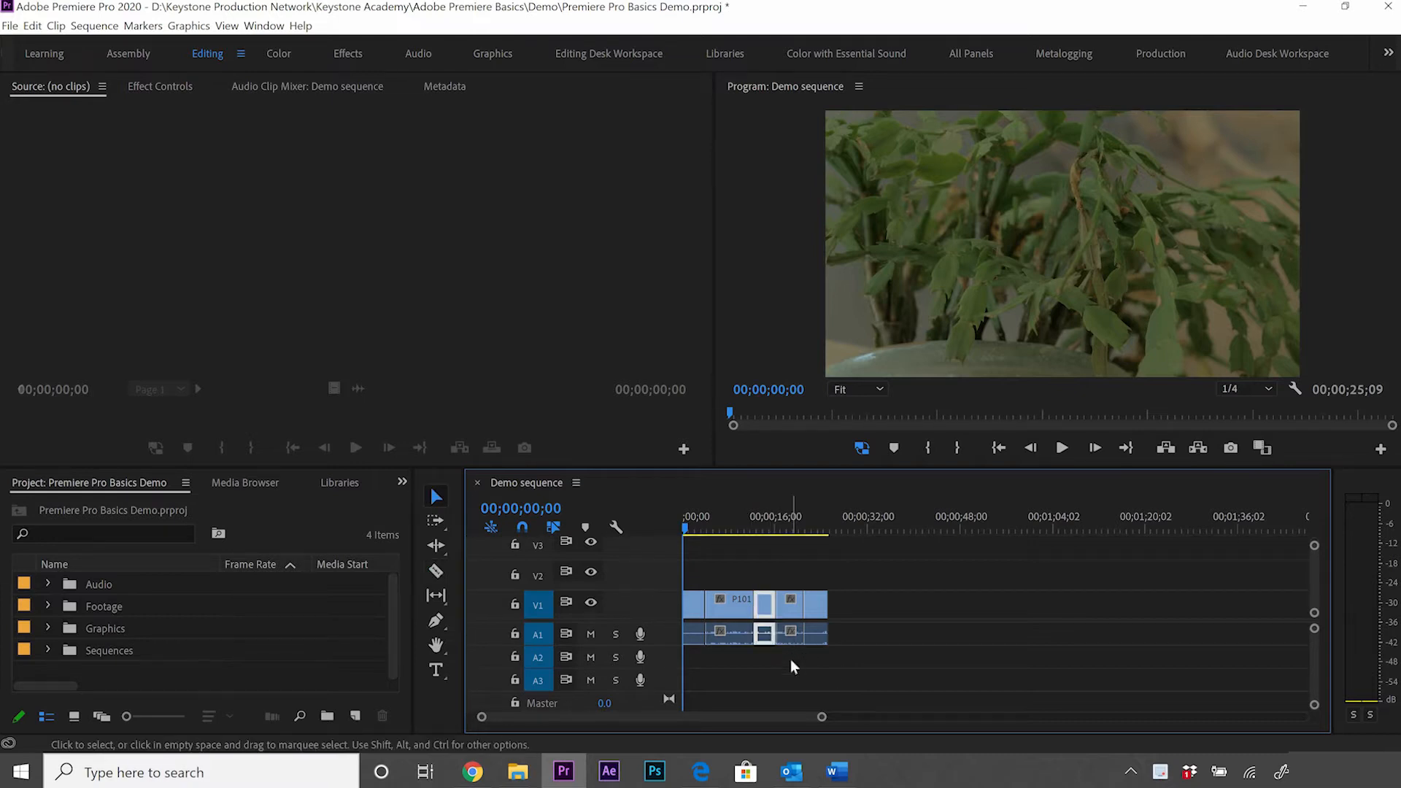
{"action": "key", "text": "Delete"}
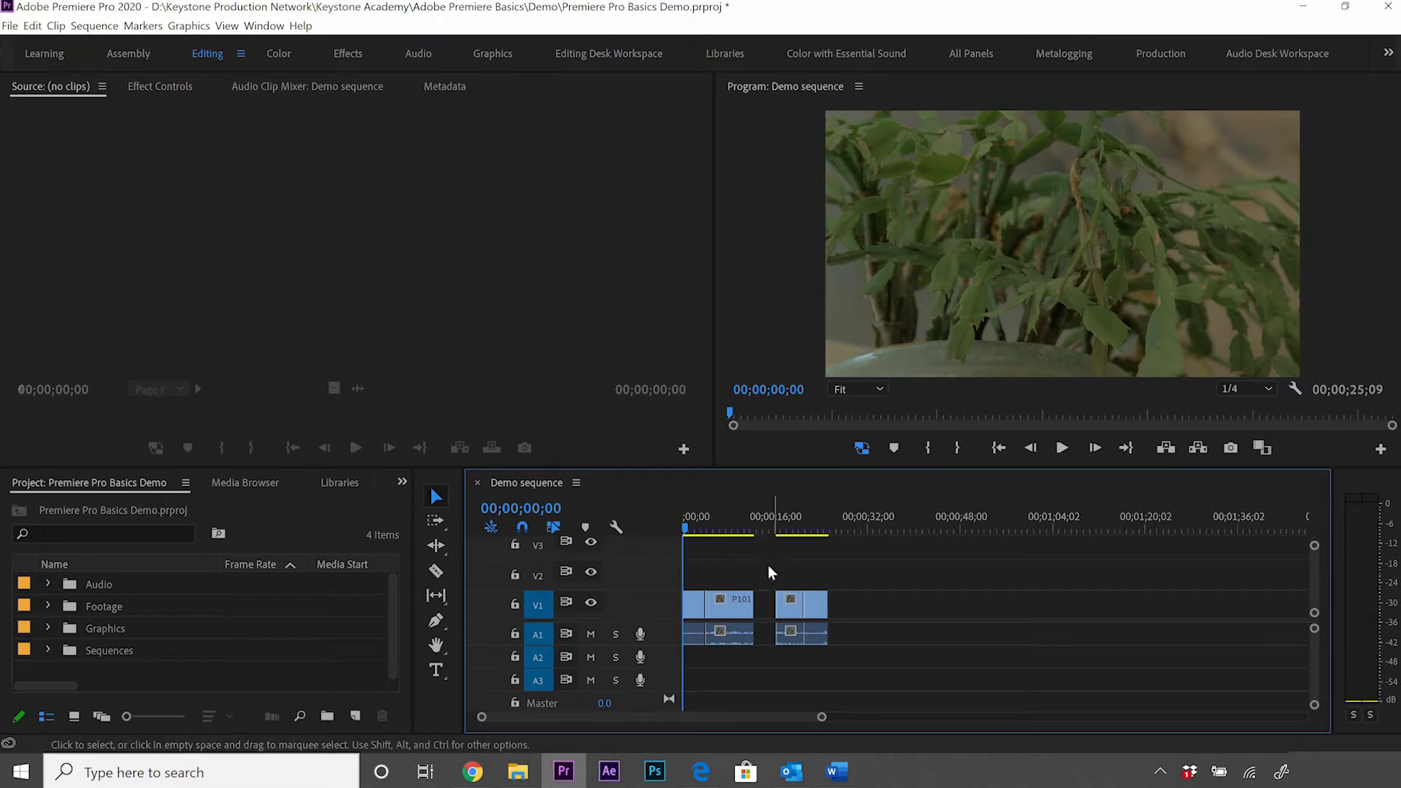
Step: Close the gap left by the deleted section with a ripple delete
{"action": "left_click_drag", "start_coordinate": [770, 567], "coordinate": [794, 702]}
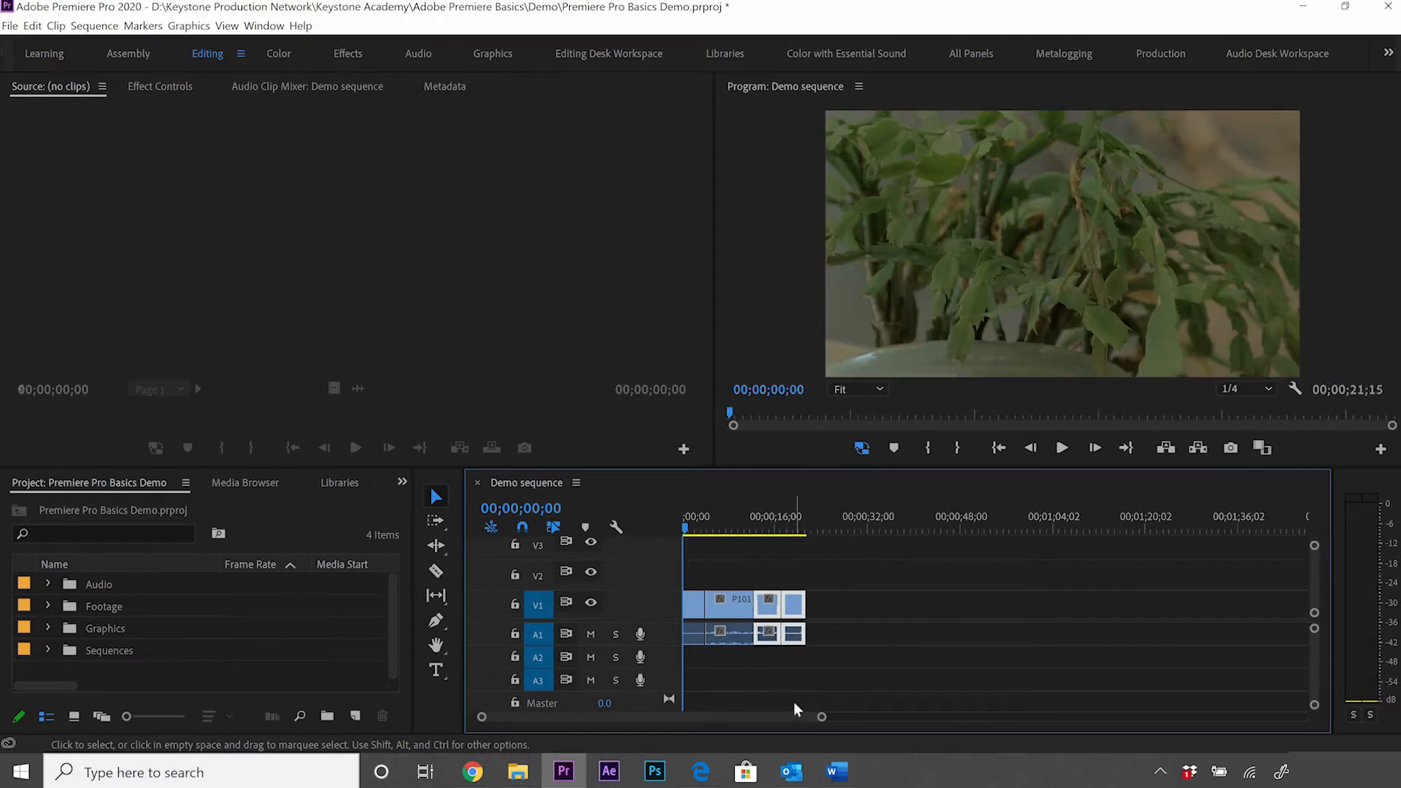
{"action": "key", "text": "ctrl+z"}
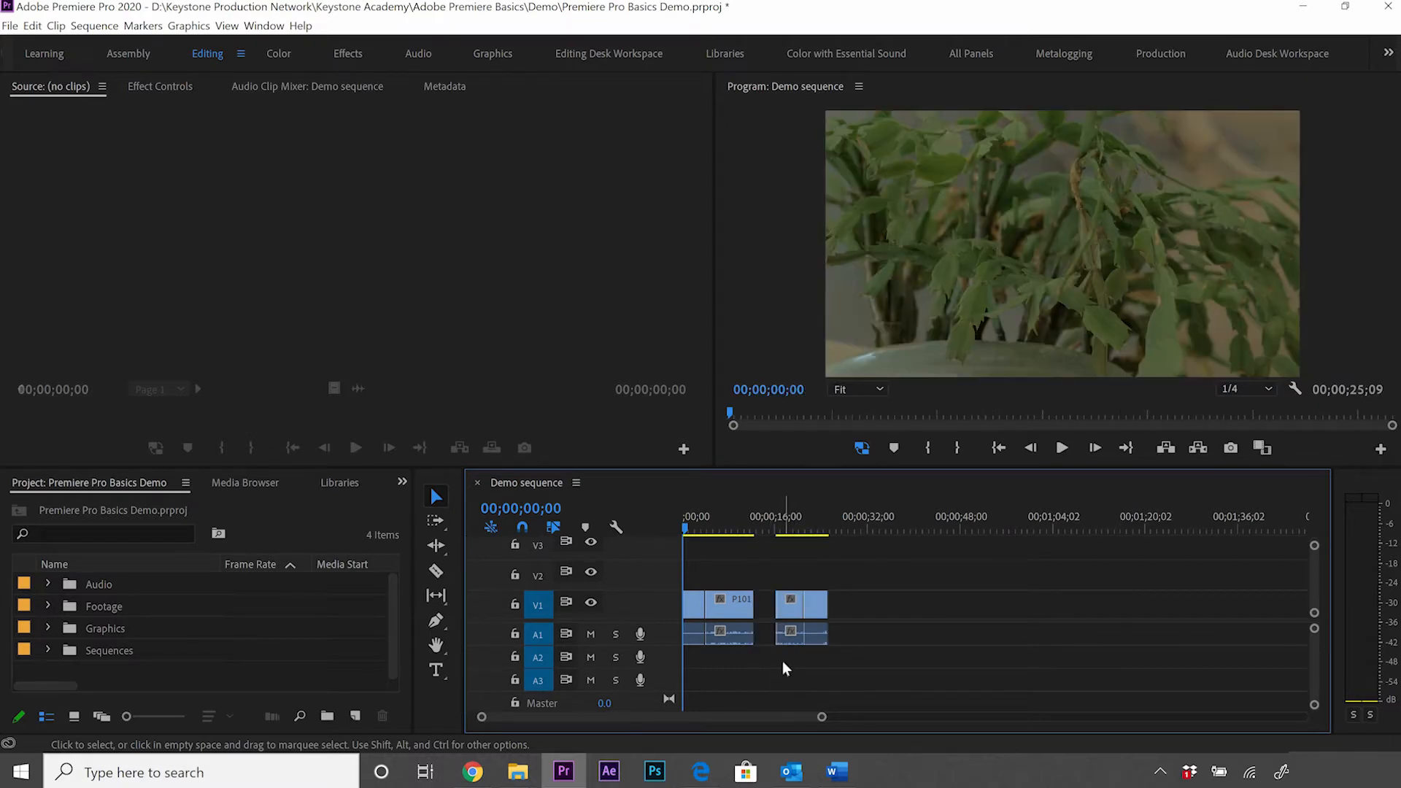
{"action": "right_click", "coordinate": [761, 606]}
{"action": "left_click", "coordinate": [783, 618]}
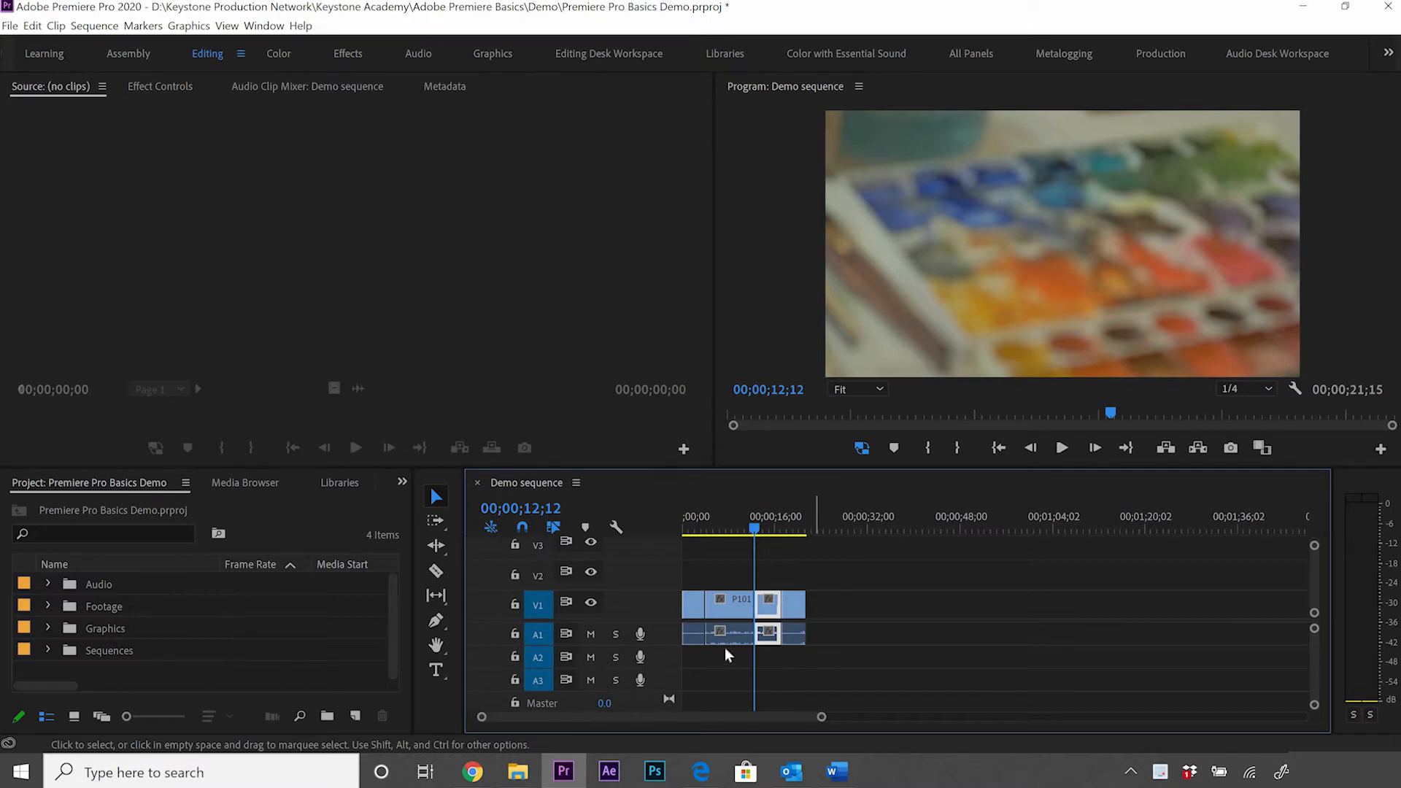
Step: Save the project and shorten the end of the second clip by about 00;00;02;18 with the Ripple Edit tool
{"action": "left_click", "coordinate": [437, 547]}
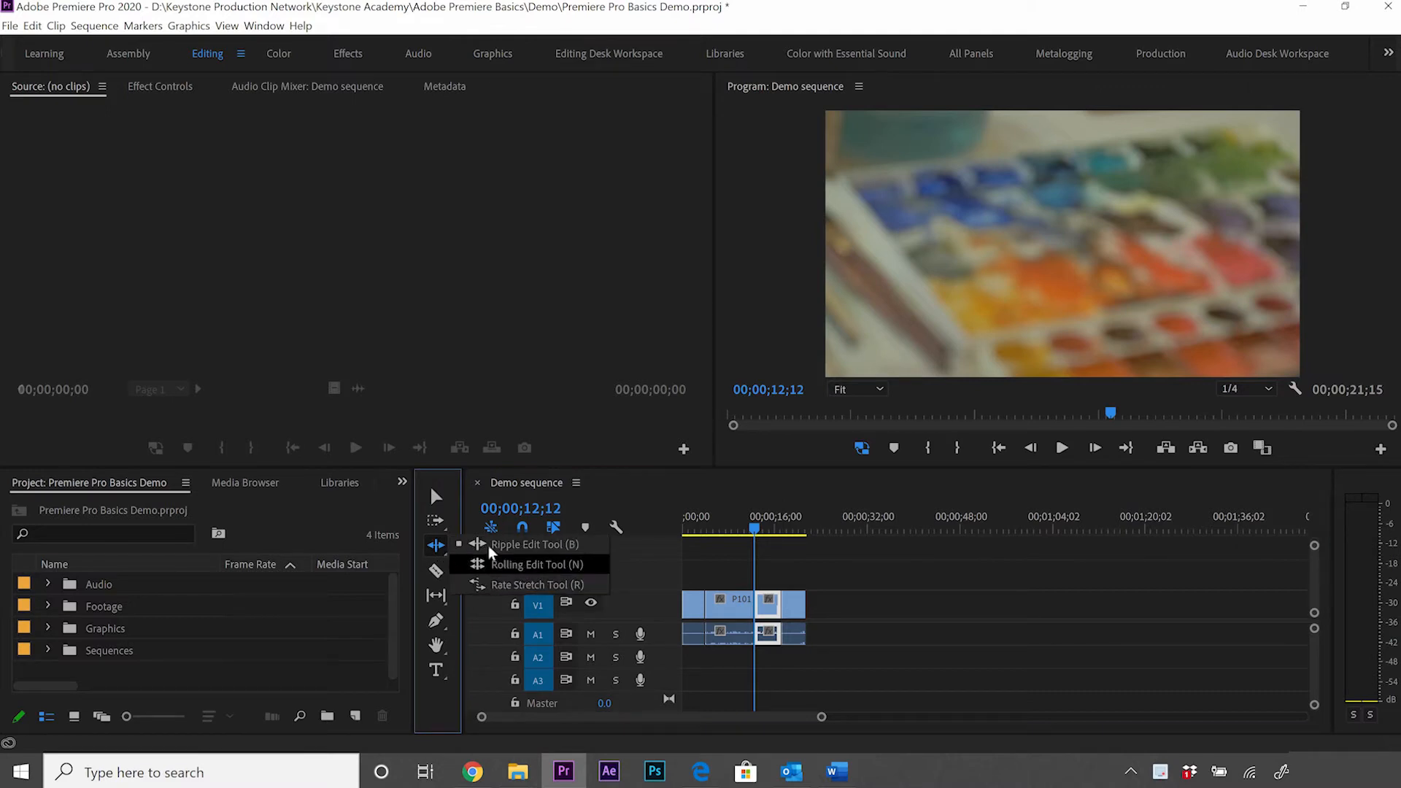
{"action": "left_click", "coordinate": [567, 549]}
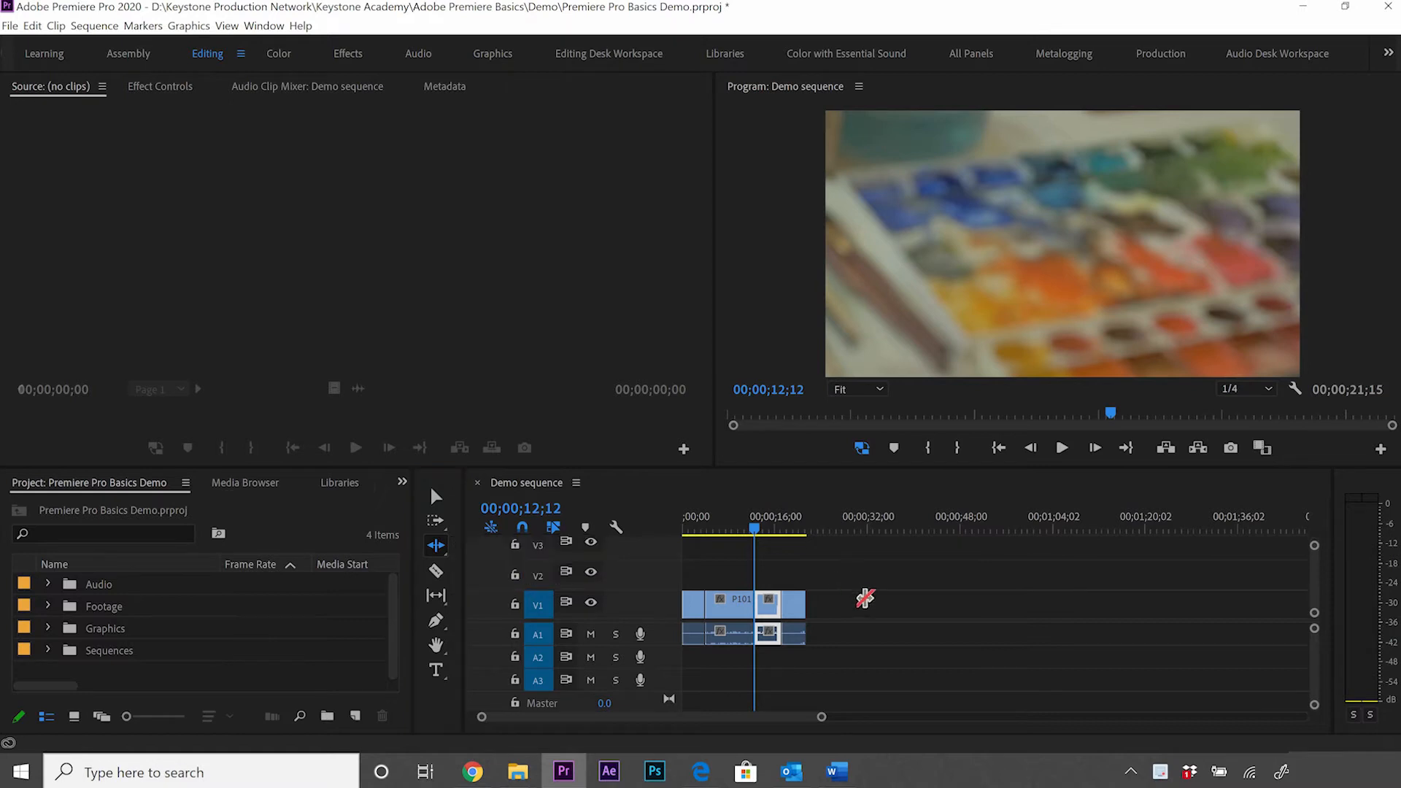
{"action": "left_click", "coordinate": [874, 603]}
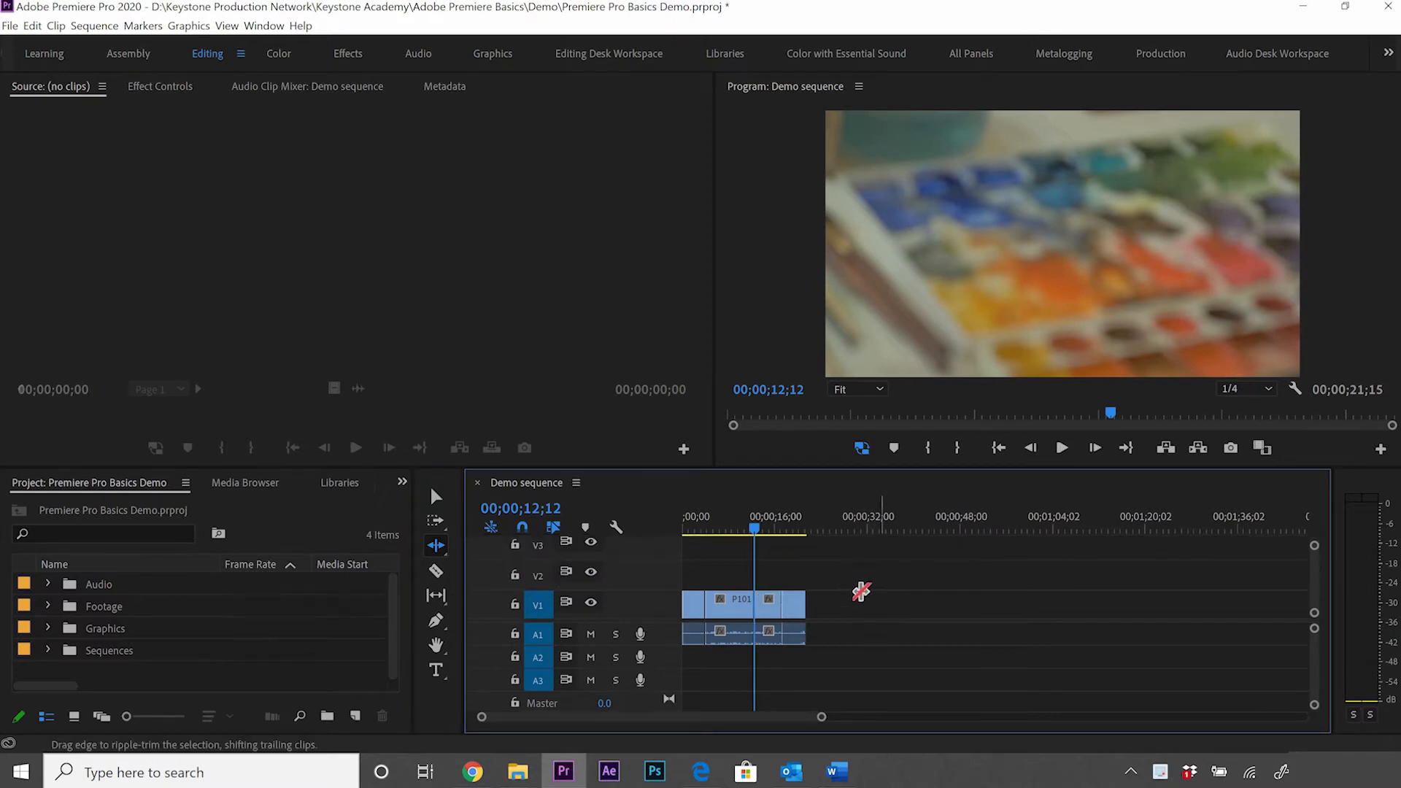
{"action": "key", "text": "ctrl+s"}
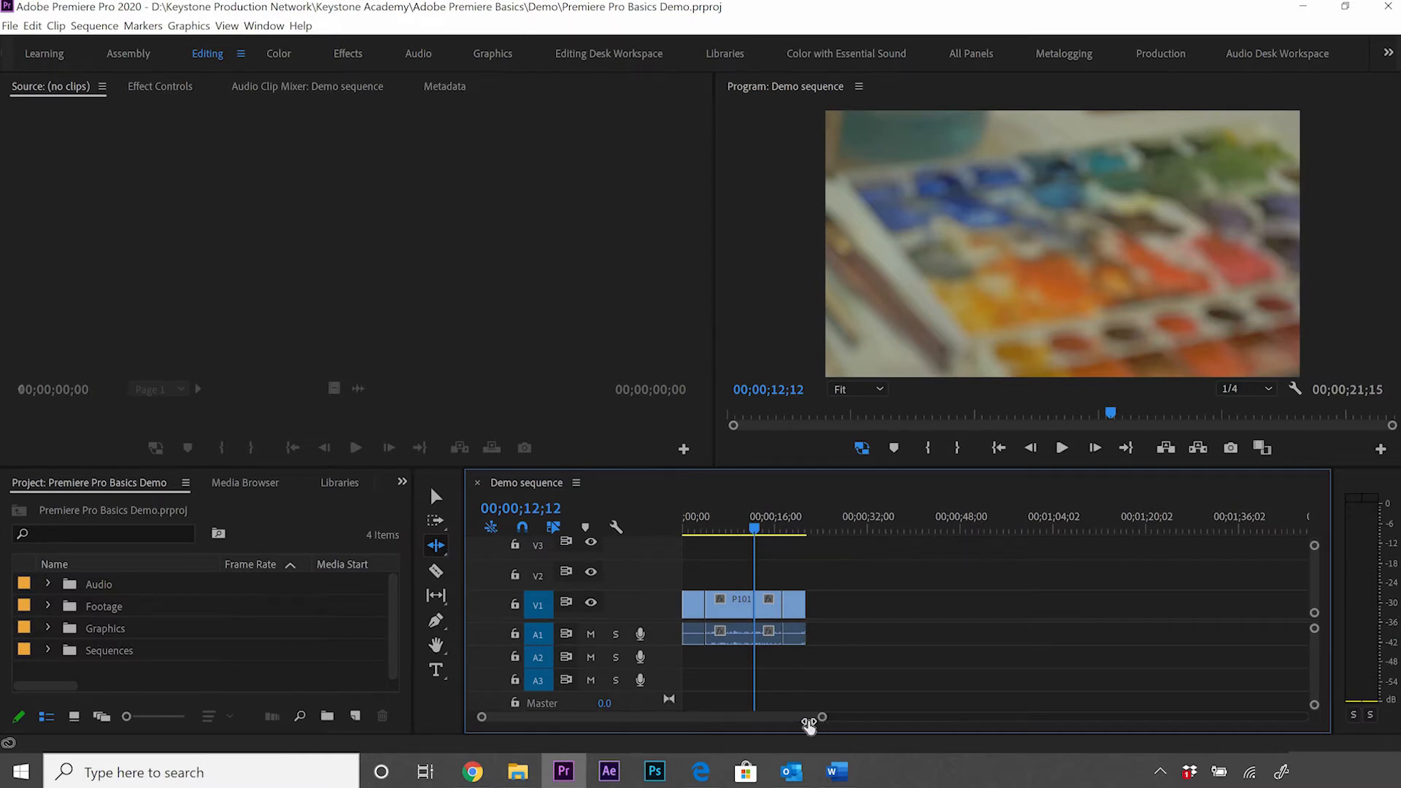
{"action": "left_click_drag", "start_coordinate": [799, 724], "coordinate": [690, 722]}
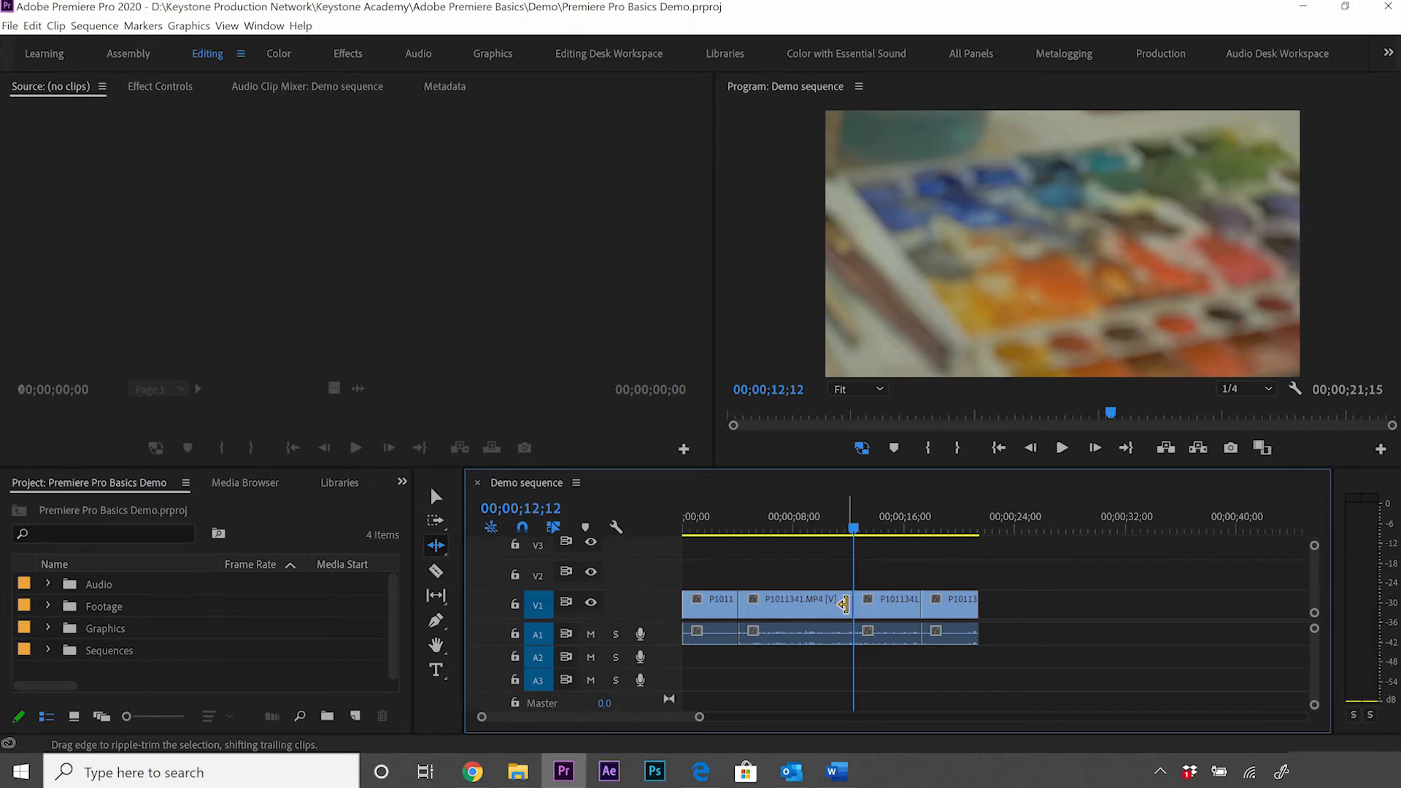
{"action": "left_click_drag", "start_coordinate": [844, 604], "coordinate": [800, 607]}
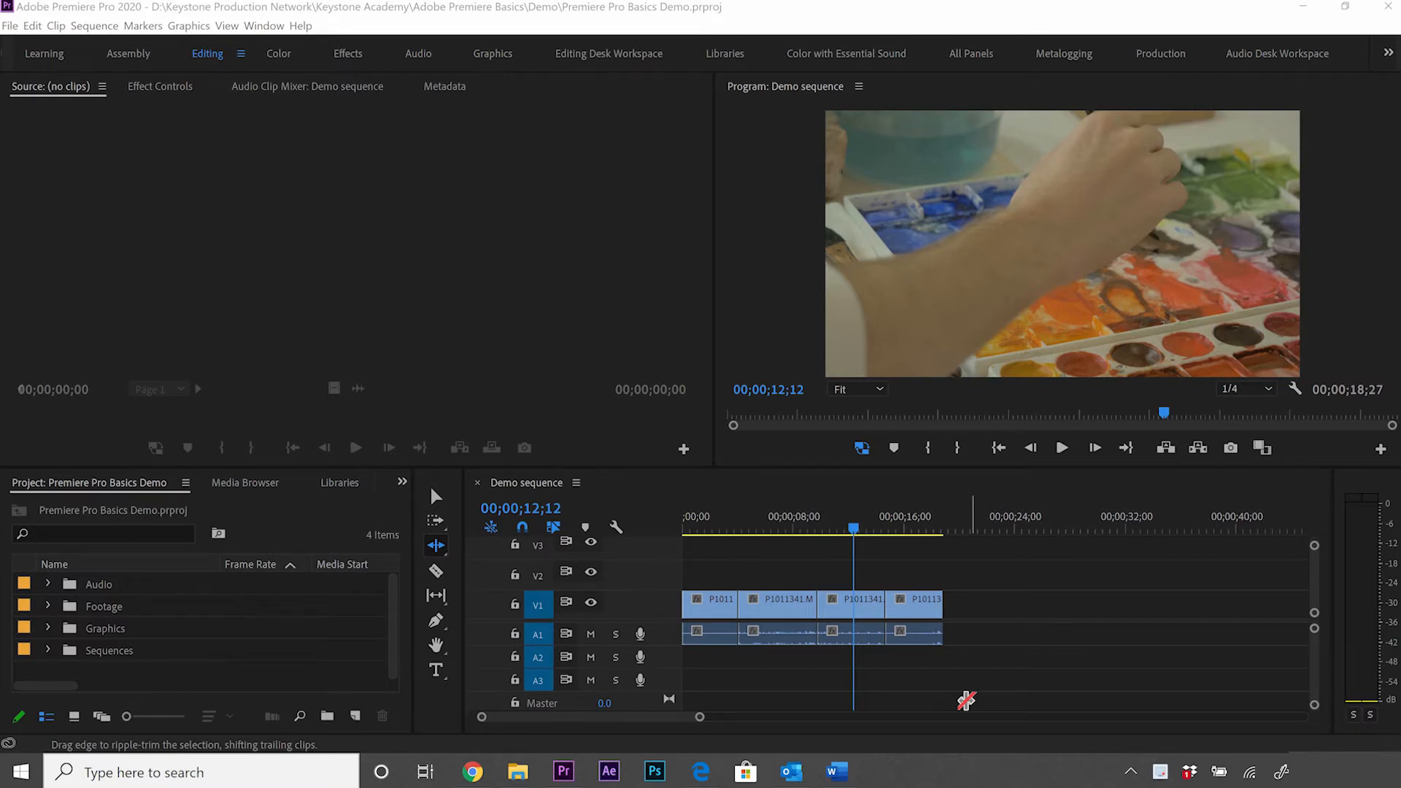
Step: Activate the Rolling Edit tool and scrub through the footage around the cut between the second and third clips
{"action": "left_click", "coordinate": [438, 545]}
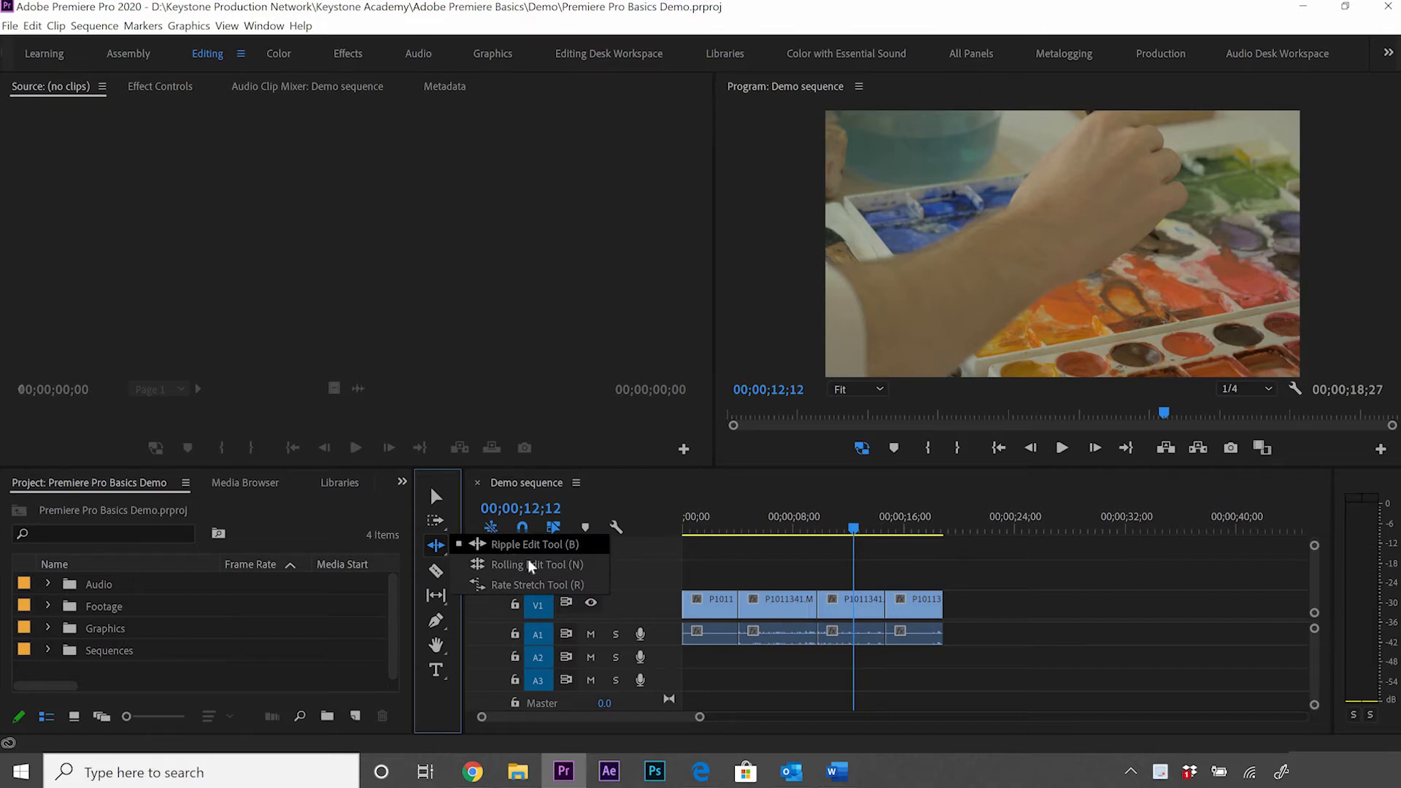
{"action": "left_click", "coordinate": [932, 677]}
{"action": "key", "text": "n"}
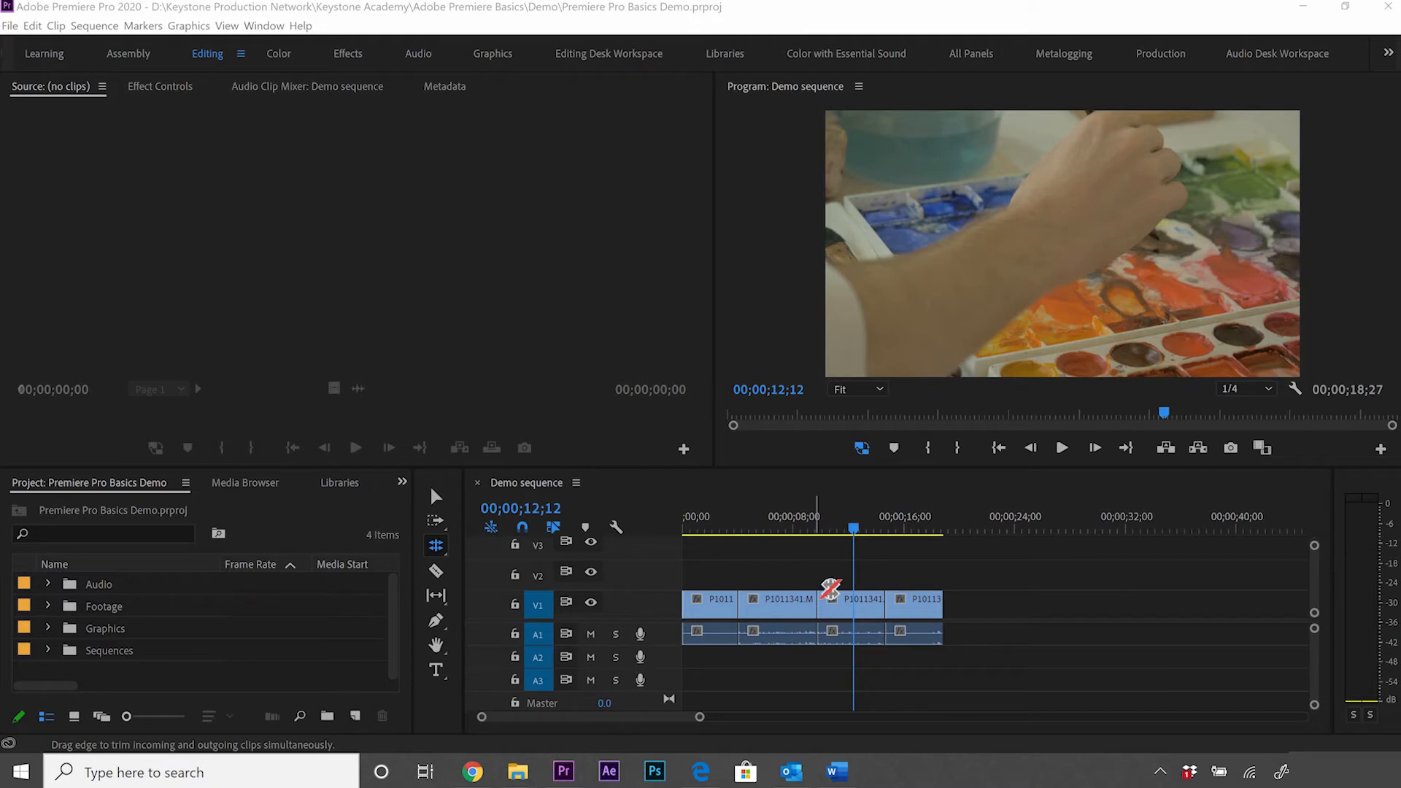
{"action": "left_click", "coordinate": [784, 525]}
{"action": "left_click_drag", "start_coordinate": [791, 528], "coordinate": [799, 528]}
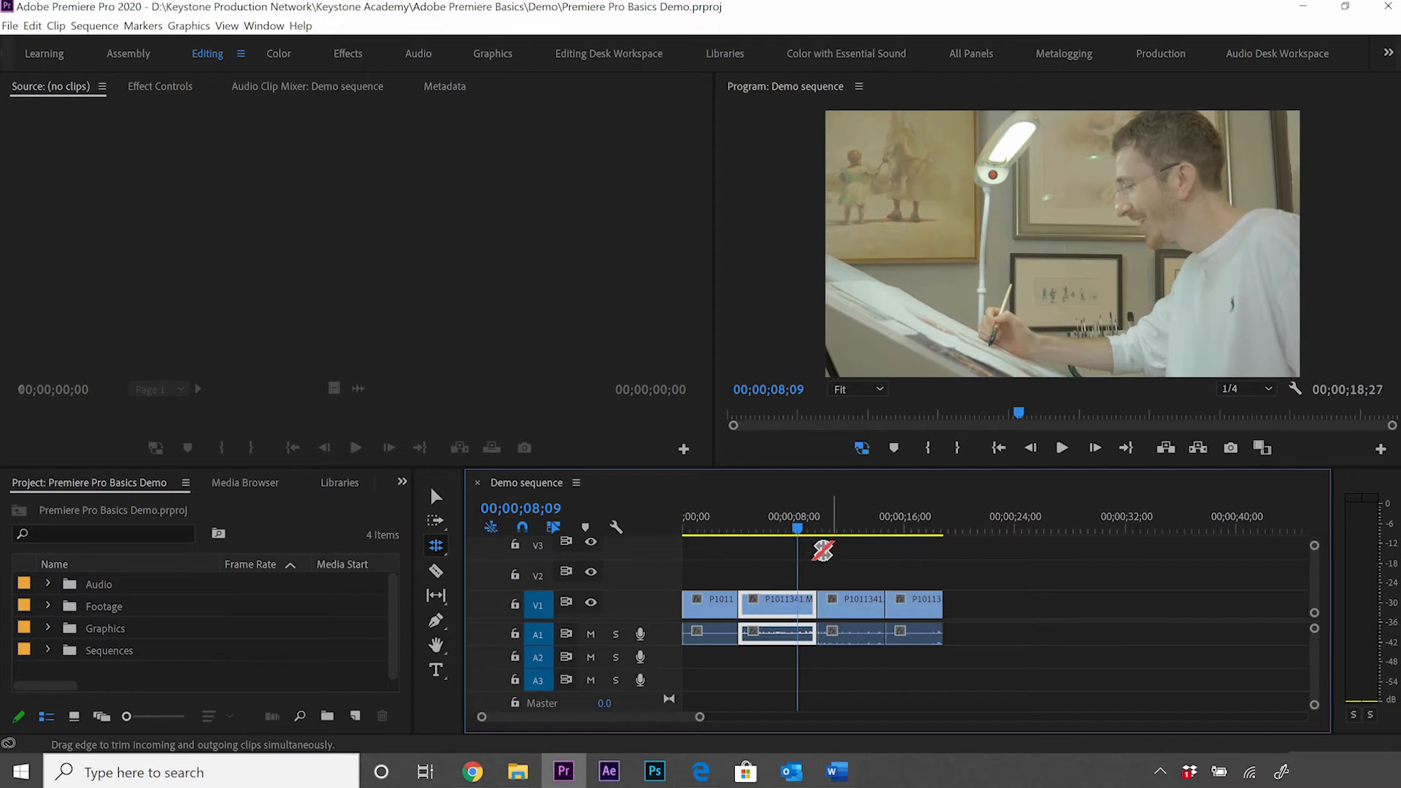
{"action": "left_click_drag", "start_coordinate": [809, 534], "coordinate": [811, 535]}
{"action": "left_click", "coordinate": [823, 534]}
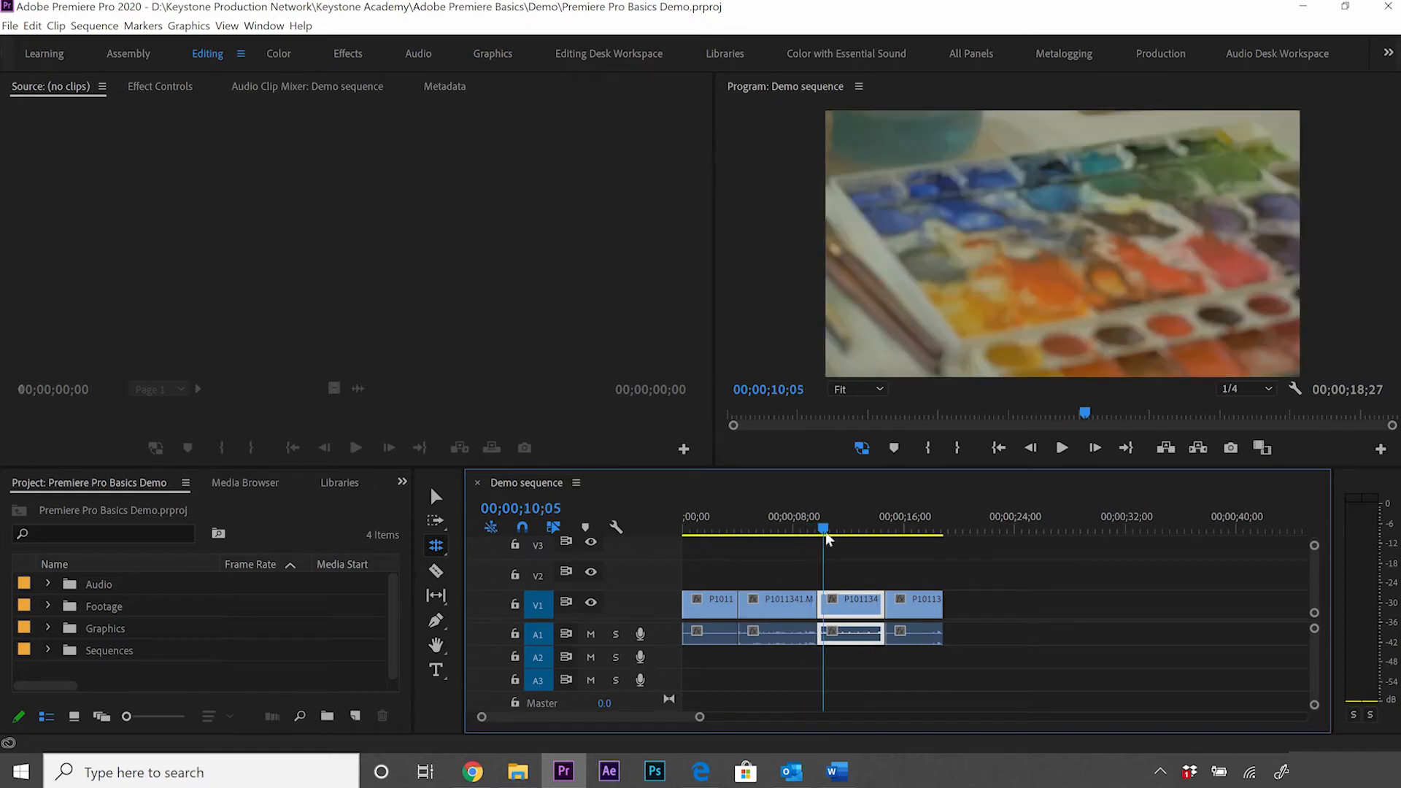
{"action": "key", "text": "v"}
{"action": "left_click_drag", "start_coordinate": [826, 533], "coordinate": [861, 527]}
{"action": "key", "text": "b"}
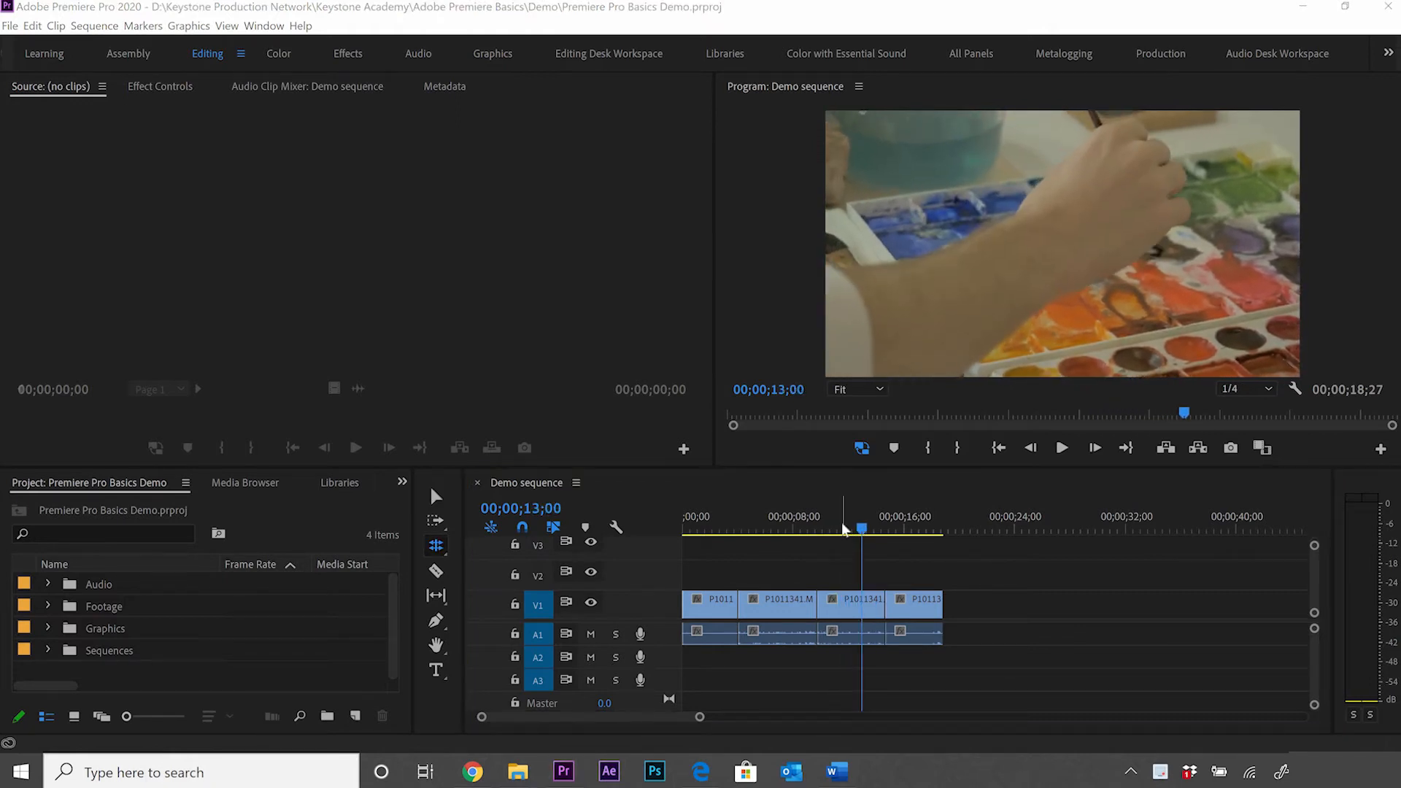
Step: Place the playhead at 00;00;08;23 and roll the cut between the second and third clips back to it
{"action": "left_click_drag", "start_coordinate": [859, 527], "coordinate": [805, 537]}
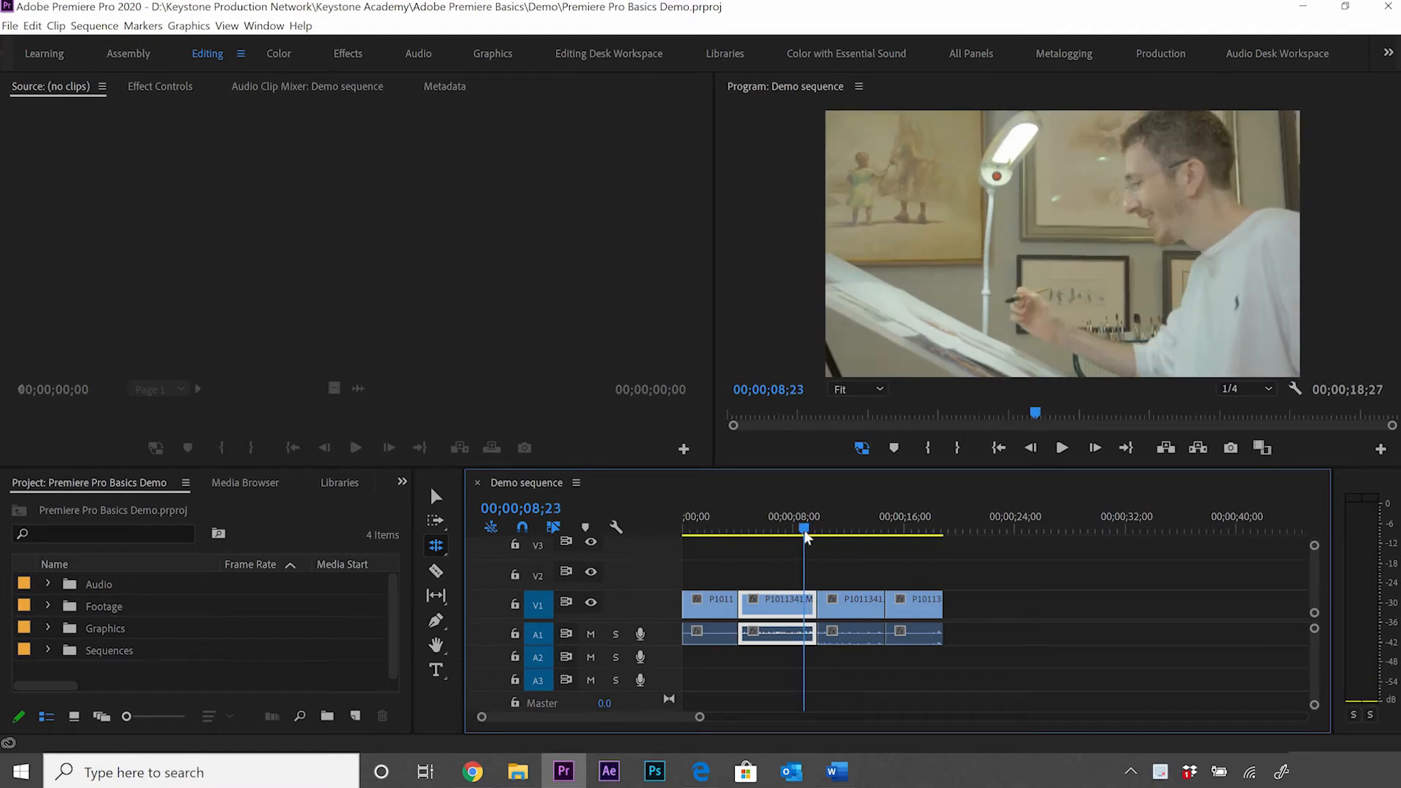
{"action": "left_click_drag", "start_coordinate": [814, 599], "coordinate": [817, 599]}
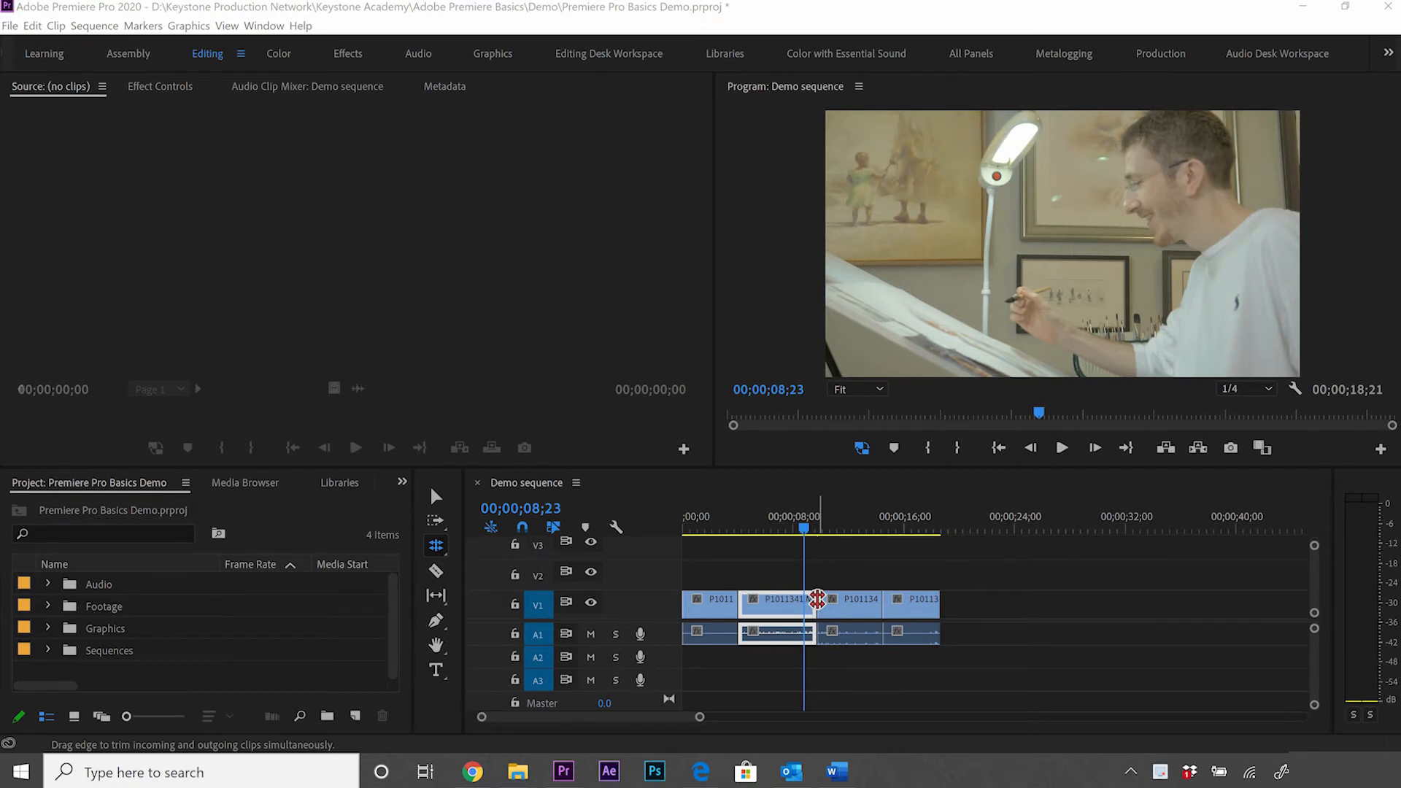
{"action": "left_click_drag", "start_coordinate": [817, 599], "coordinate": [803, 599]}
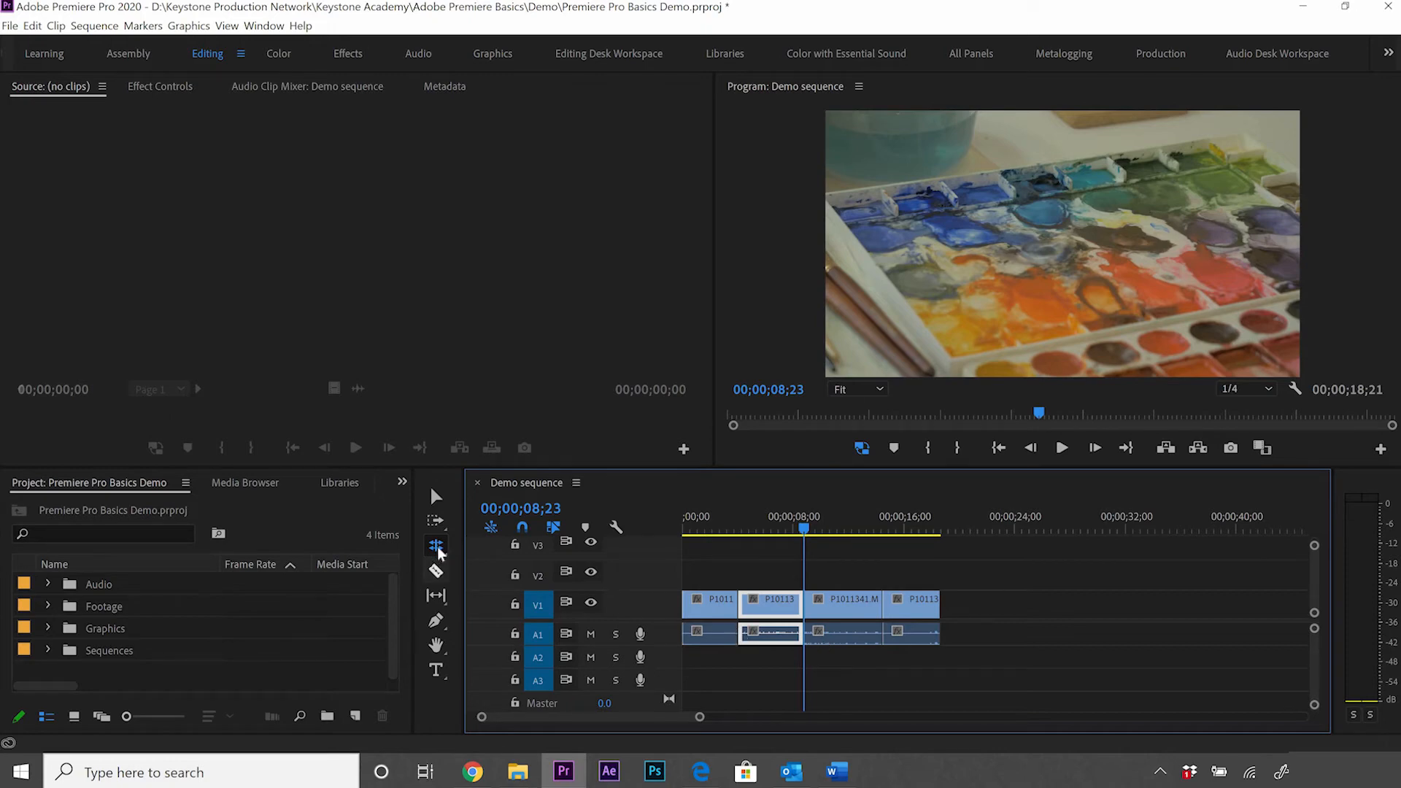
Step: Activate the Slip tool and scrub the beginning of the first clip, leaving the playhead at 00;00;00;20
{"action": "left_click", "coordinate": [437, 596]}
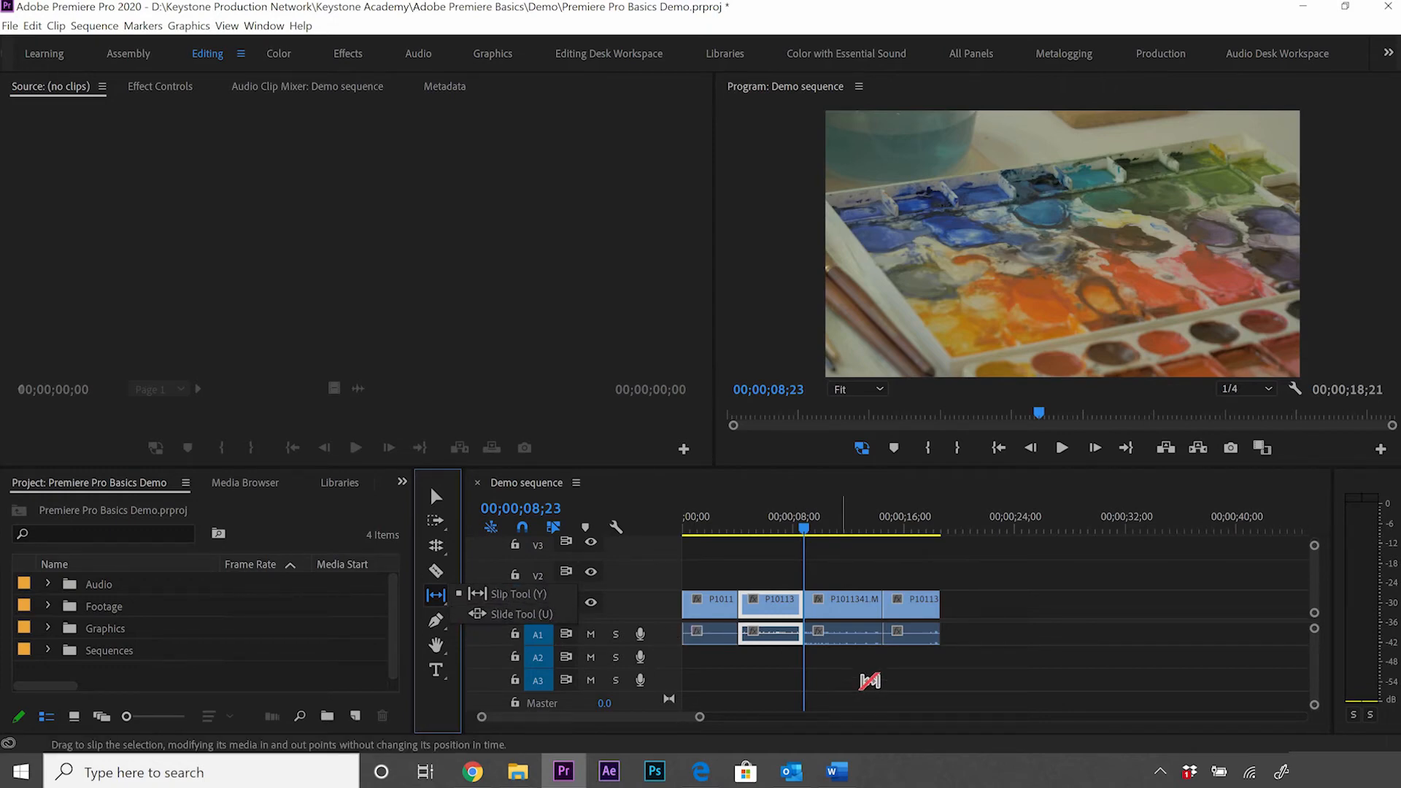
{"action": "left_click", "coordinate": [869, 680]}
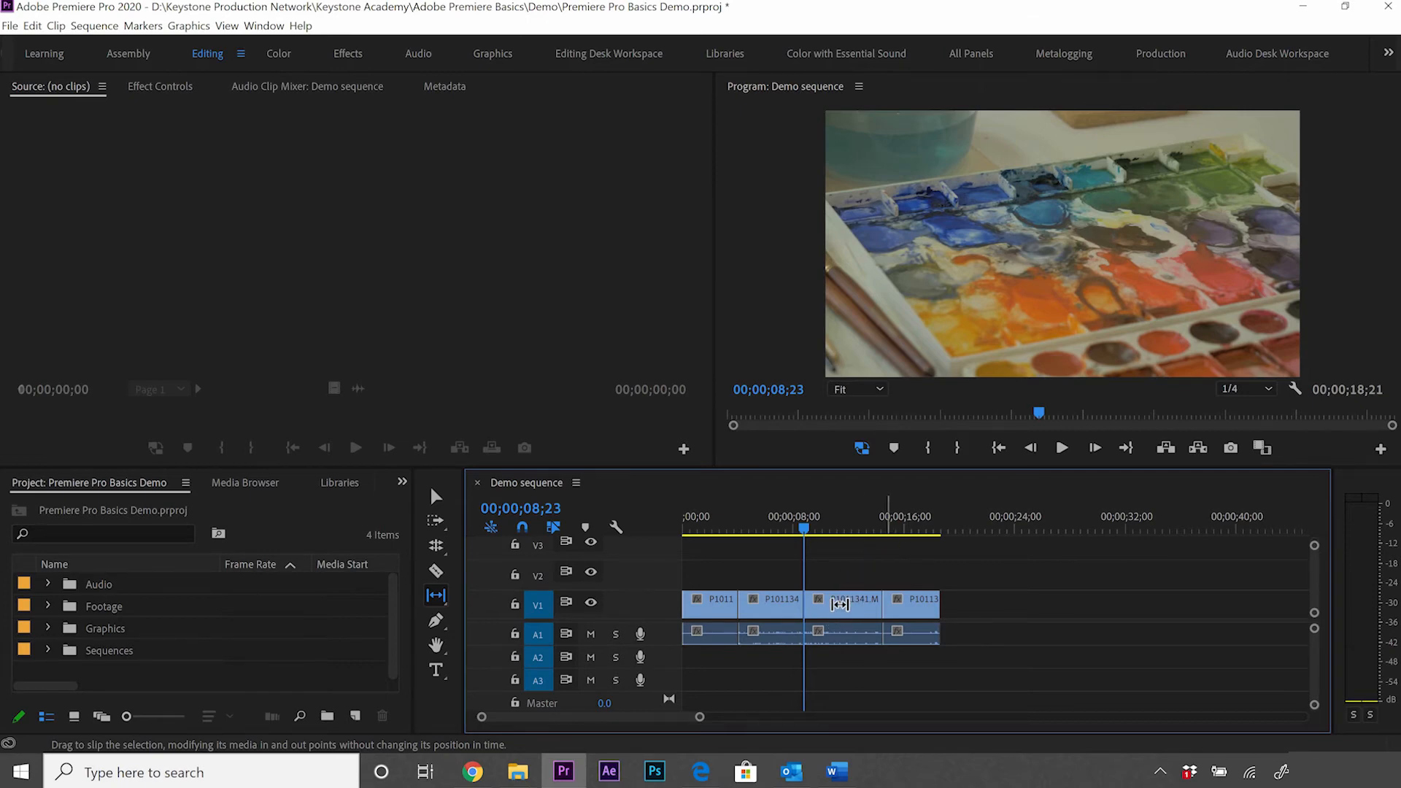
{"action": "left_click_drag", "start_coordinate": [805, 527], "coordinate": [678, 548]}
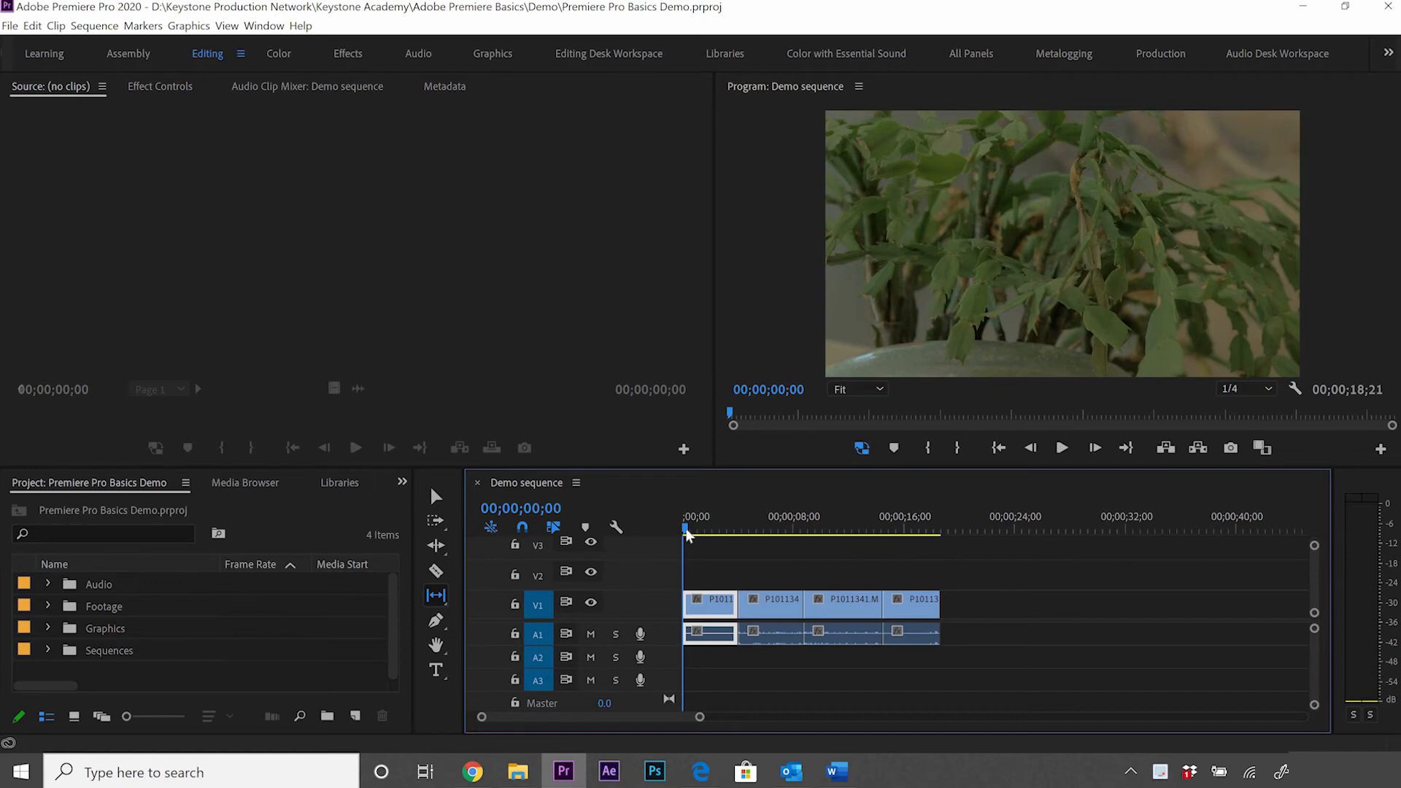
{"action": "left_click_drag", "start_coordinate": [688, 532], "coordinate": [693, 593]}
{"action": "left_click", "coordinate": [712, 573]}
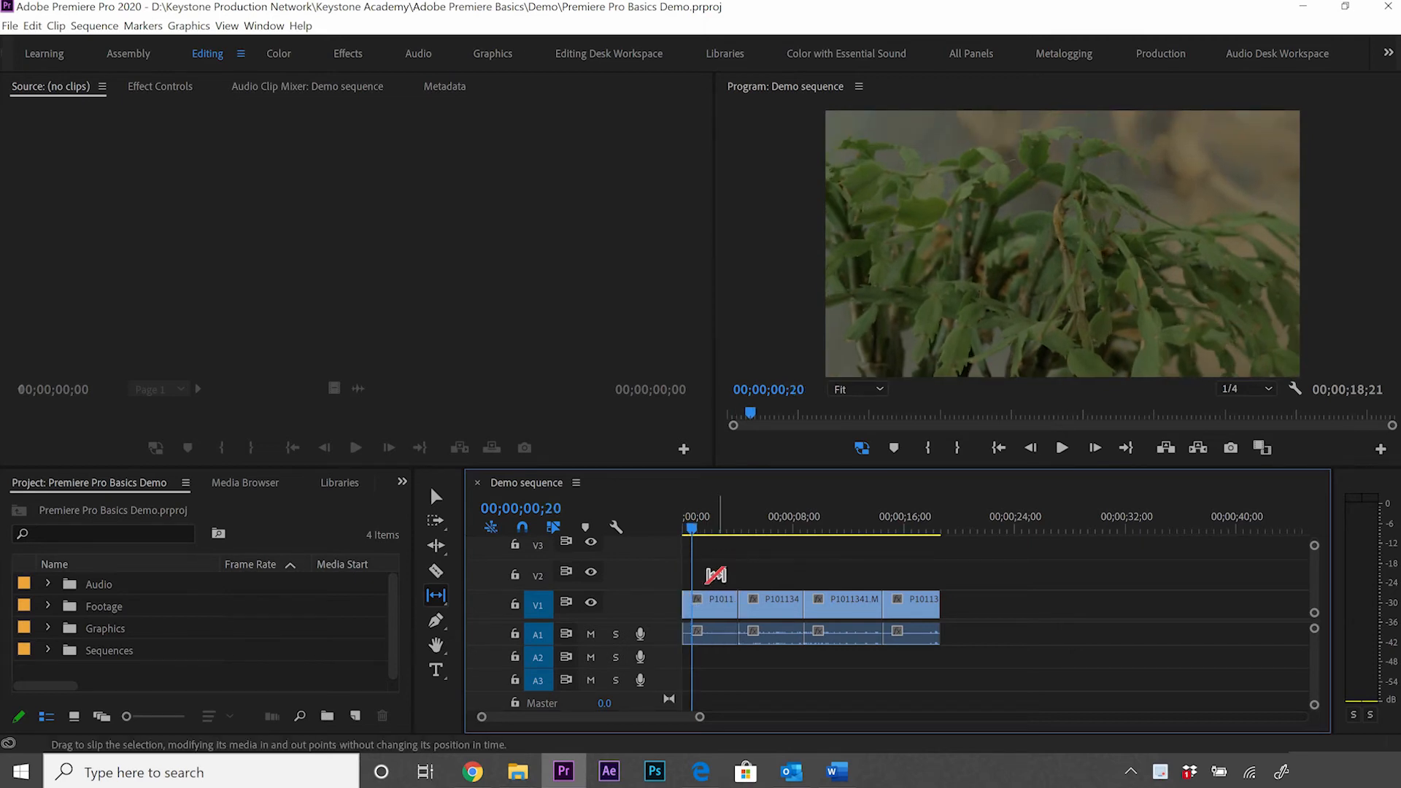
Step: Slip the first clip's footage within its existing position, and review the clip from its start to 00;00;03;24
{"action": "left_click_drag", "start_coordinate": [712, 605], "coordinate": [712, 608]}
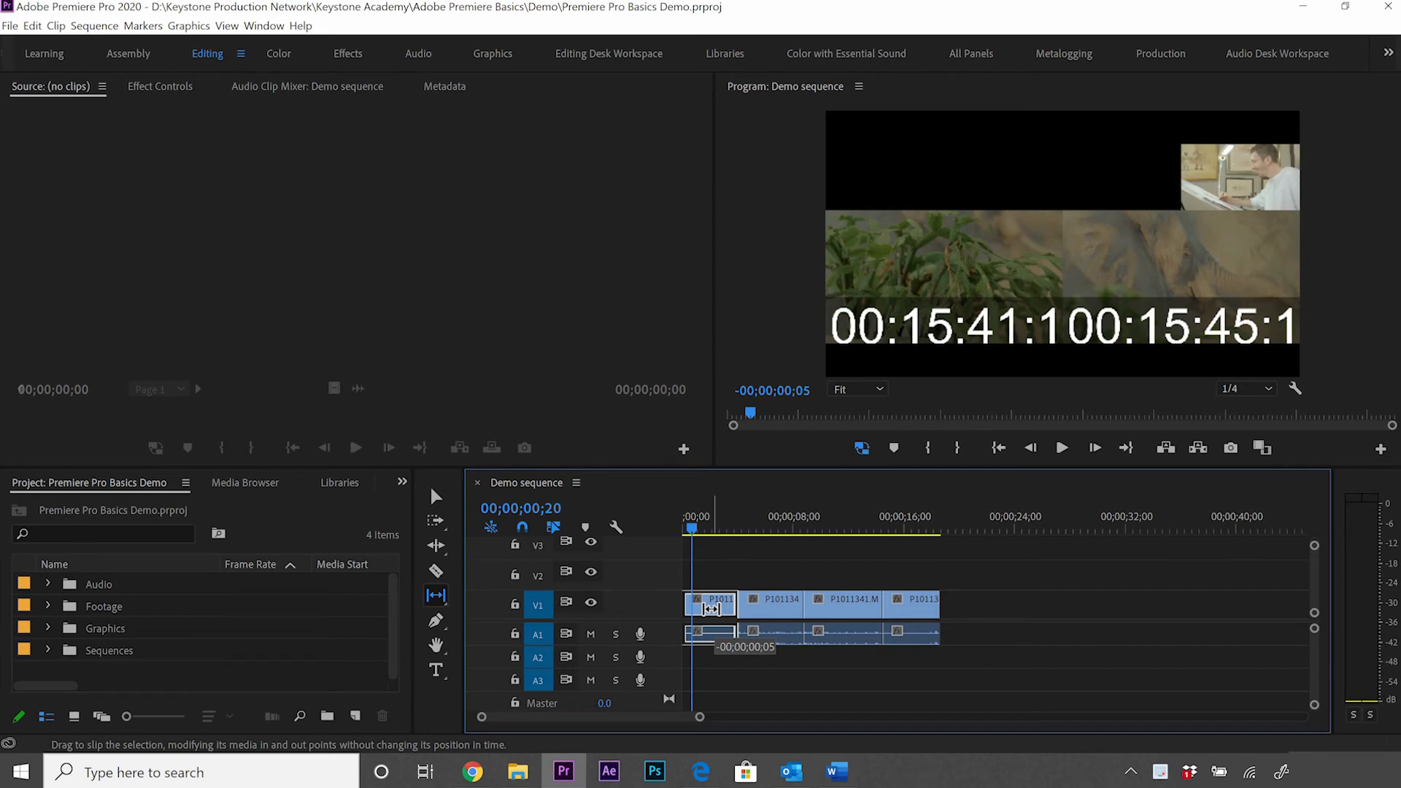
{"action": "left_click_drag", "start_coordinate": [711, 609], "coordinate": [721, 606]}
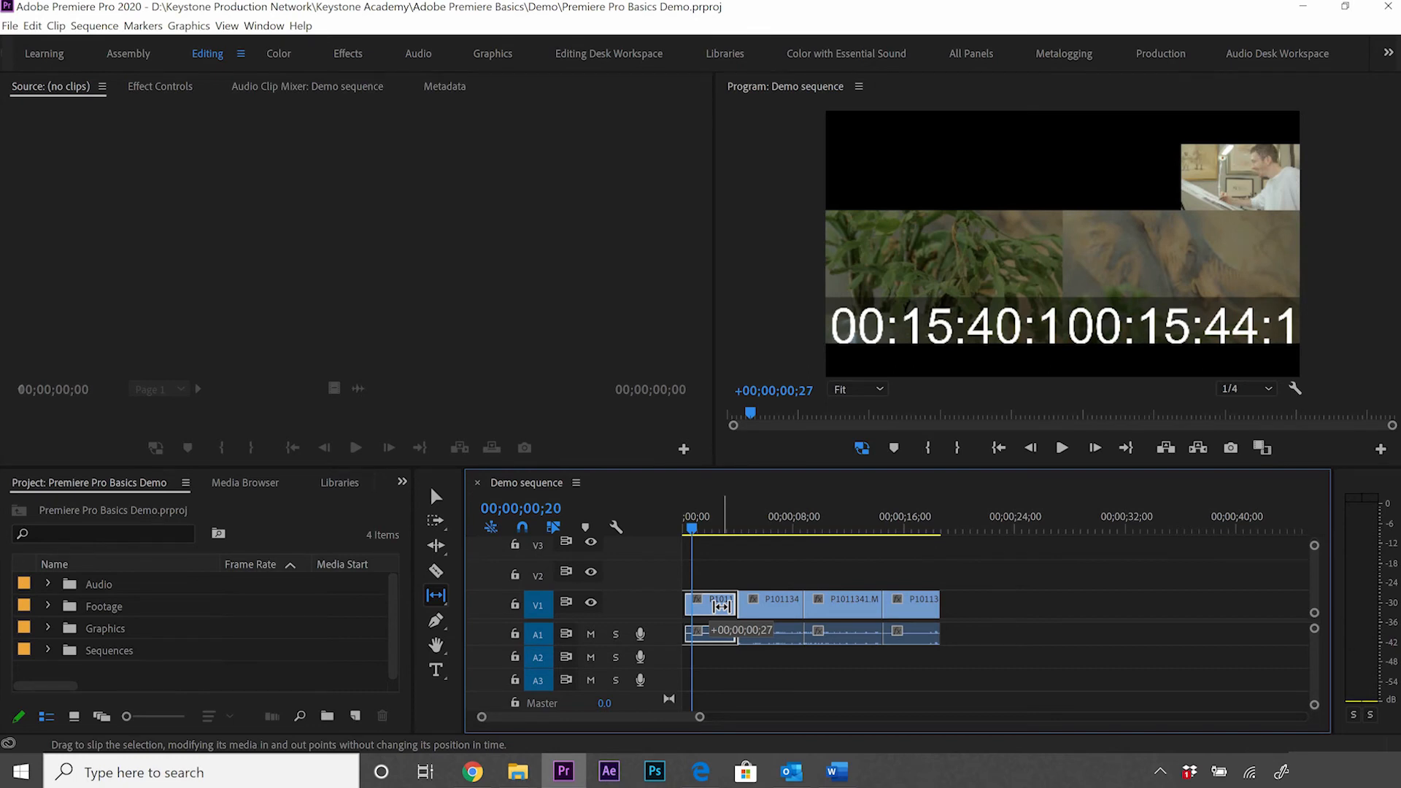
{"action": "left_click_drag", "start_coordinate": [721, 607], "coordinate": [766, 672]}
{"action": "left_click_drag", "start_coordinate": [689, 527], "coordinate": [679, 532]}
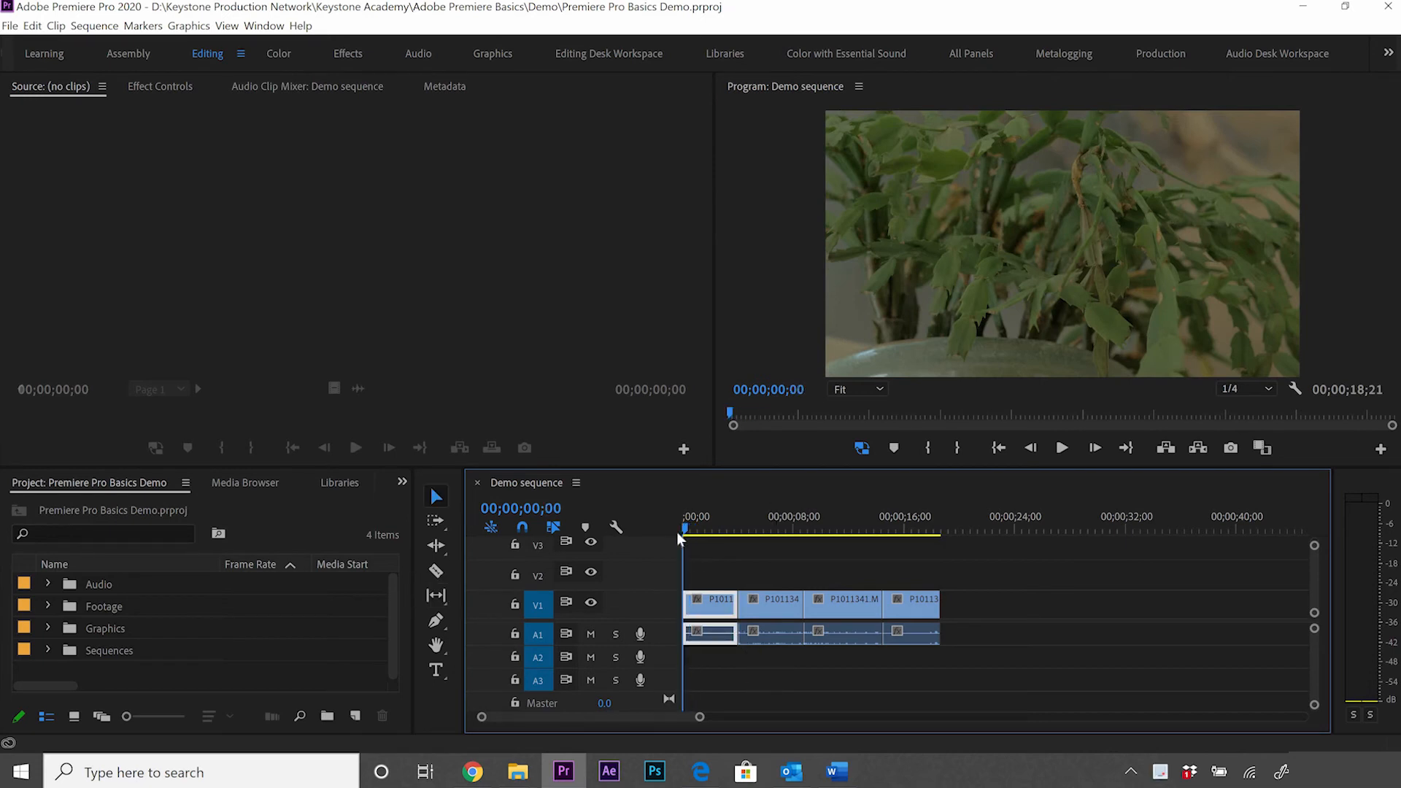
{"action": "left_click_drag", "start_coordinate": [676, 532], "coordinate": [733, 542]}
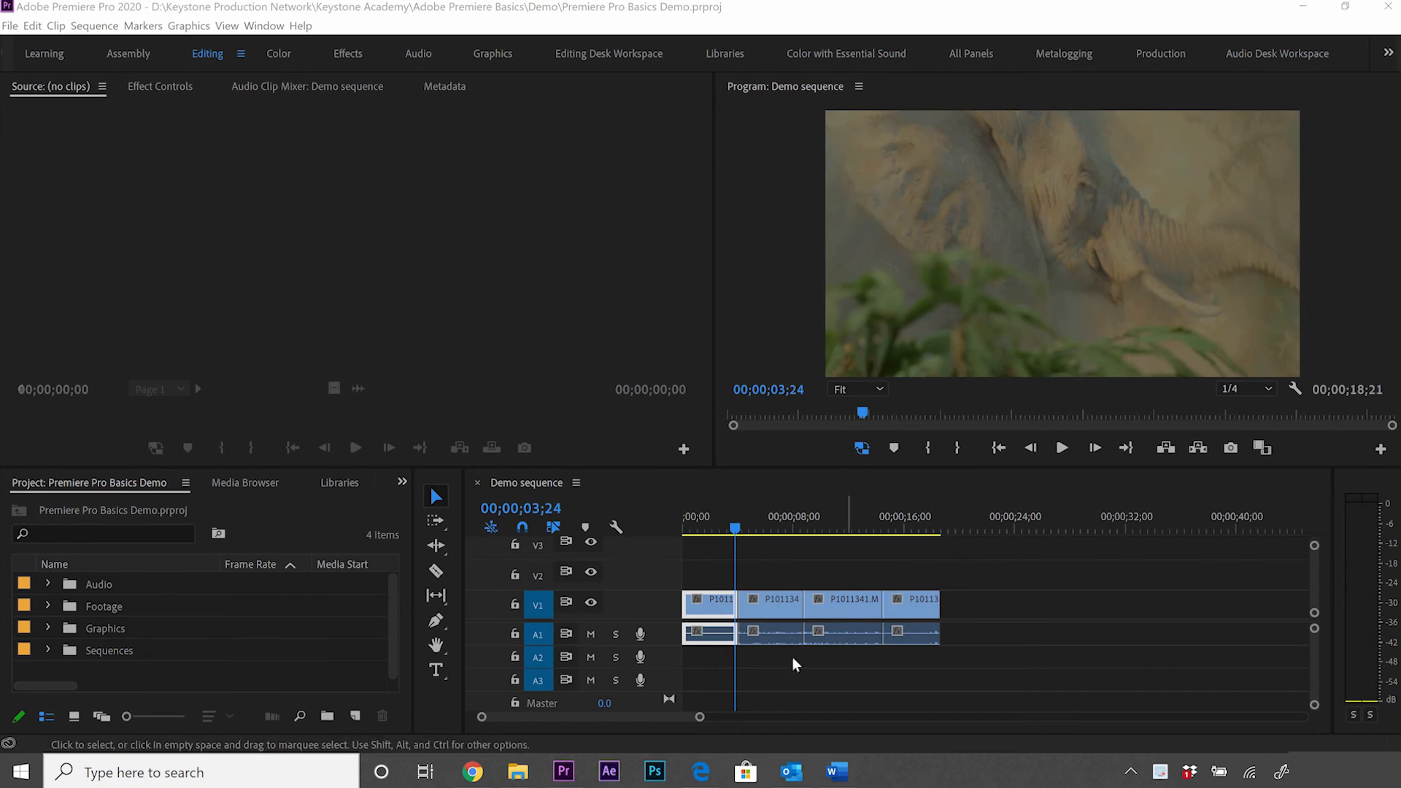
Step: Extend only the video of the last clip by about 00;00;02;20 at its end, leaving its linked audio out of the trim
{"action": "left_click", "coordinate": [787, 629]}
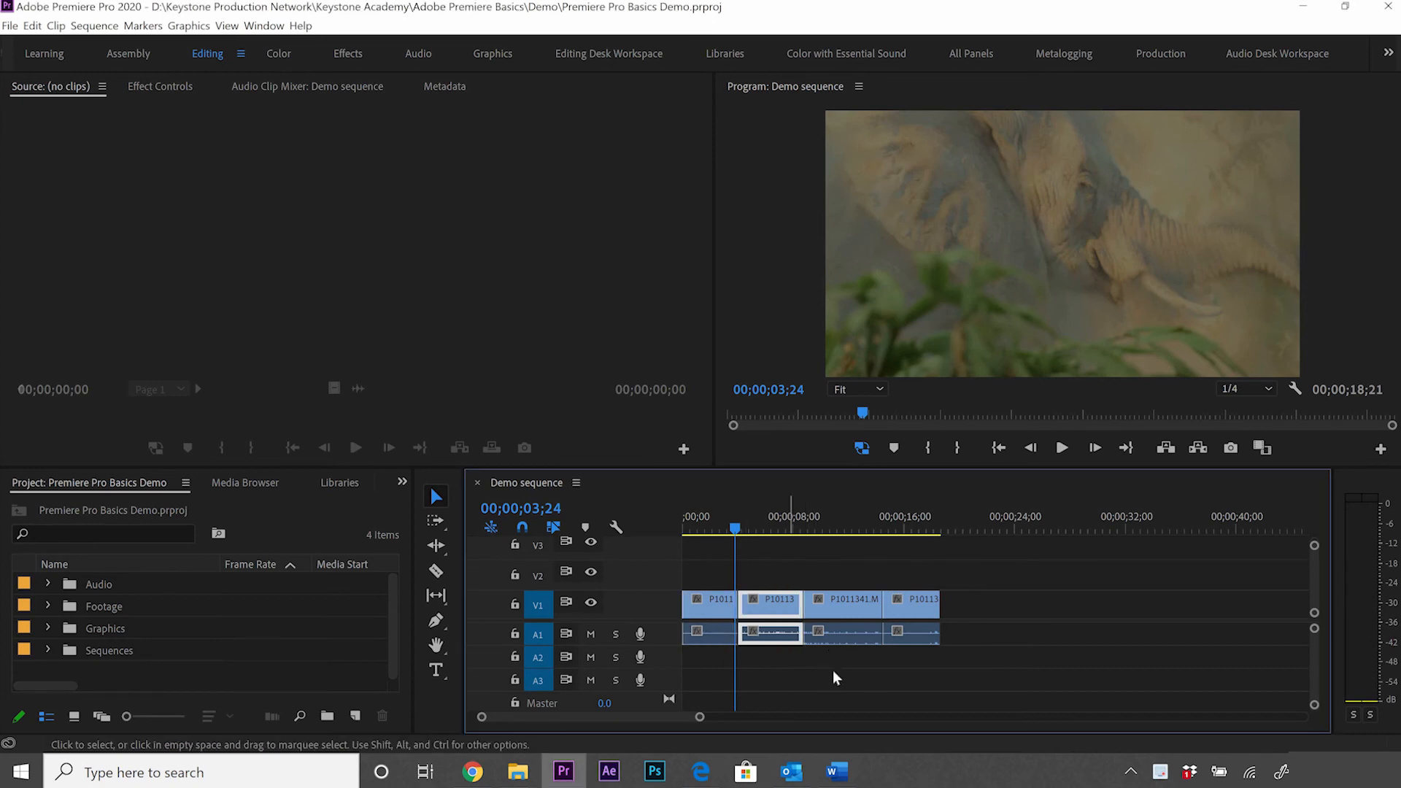
{"action": "left_click", "coordinate": [847, 629]}
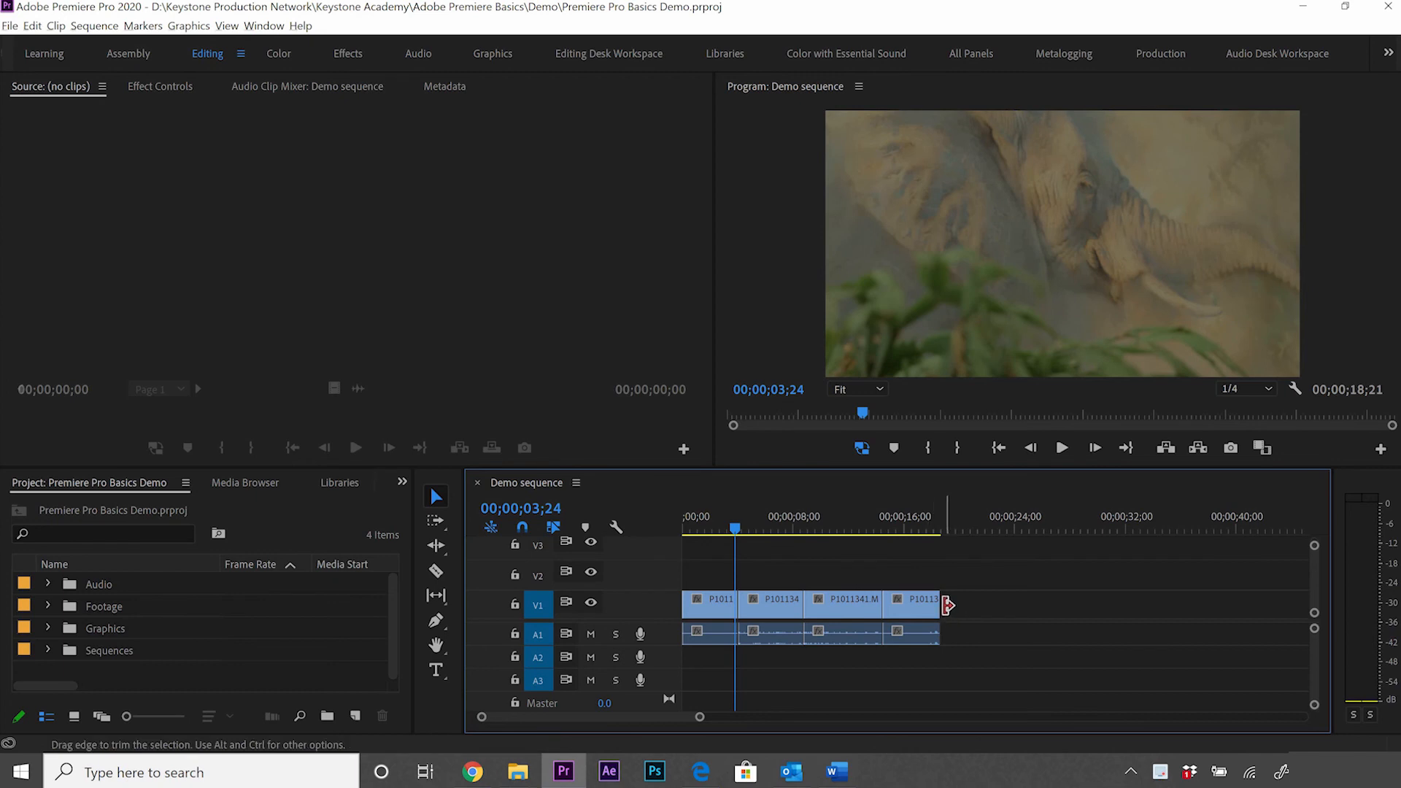
{"action": "left_click_drag", "start_coordinate": [947, 605], "coordinate": [1009, 590]}
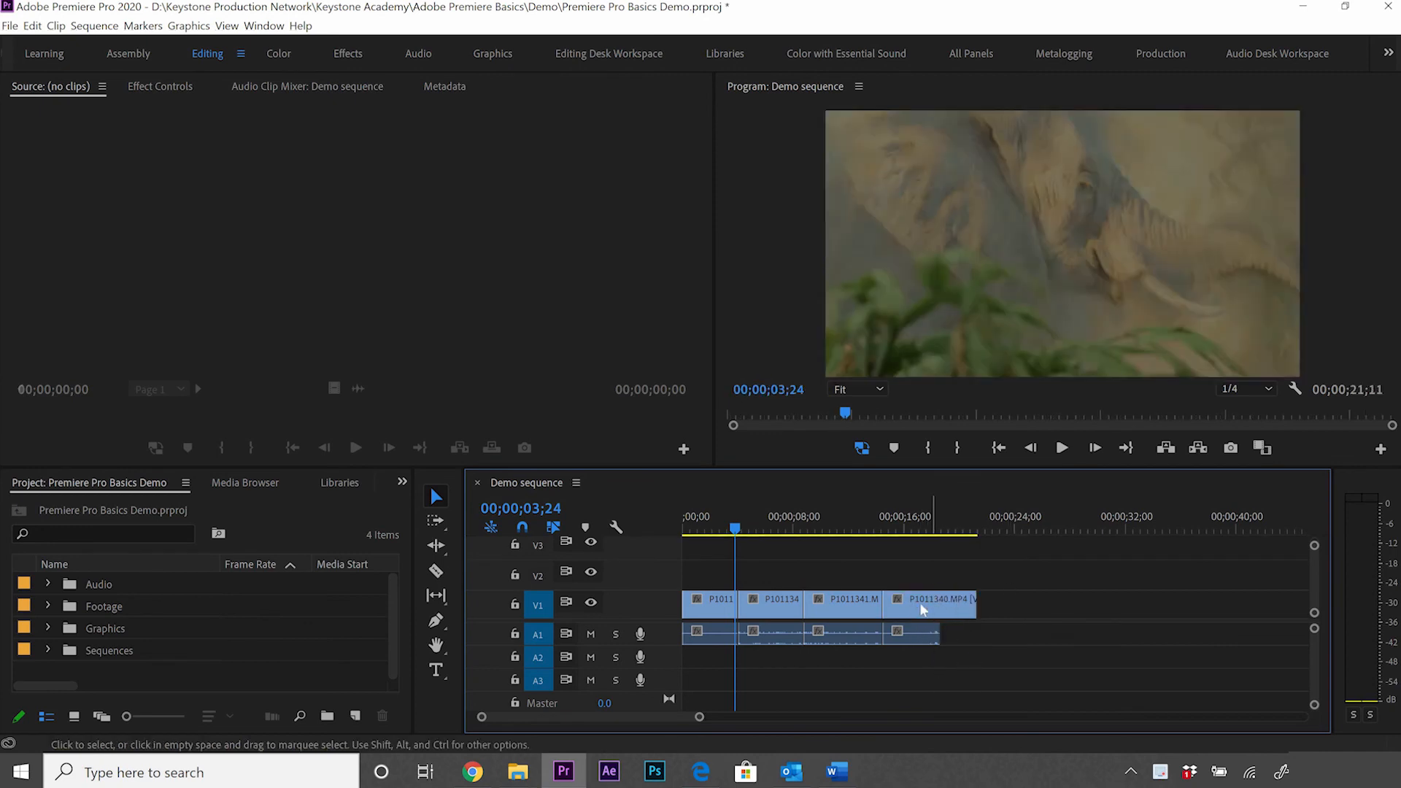
Step: Ripple-trim the end of the third clip's video without its audio, lengthening it by about 00;00;03;02
{"action": "key", "text": "b"}
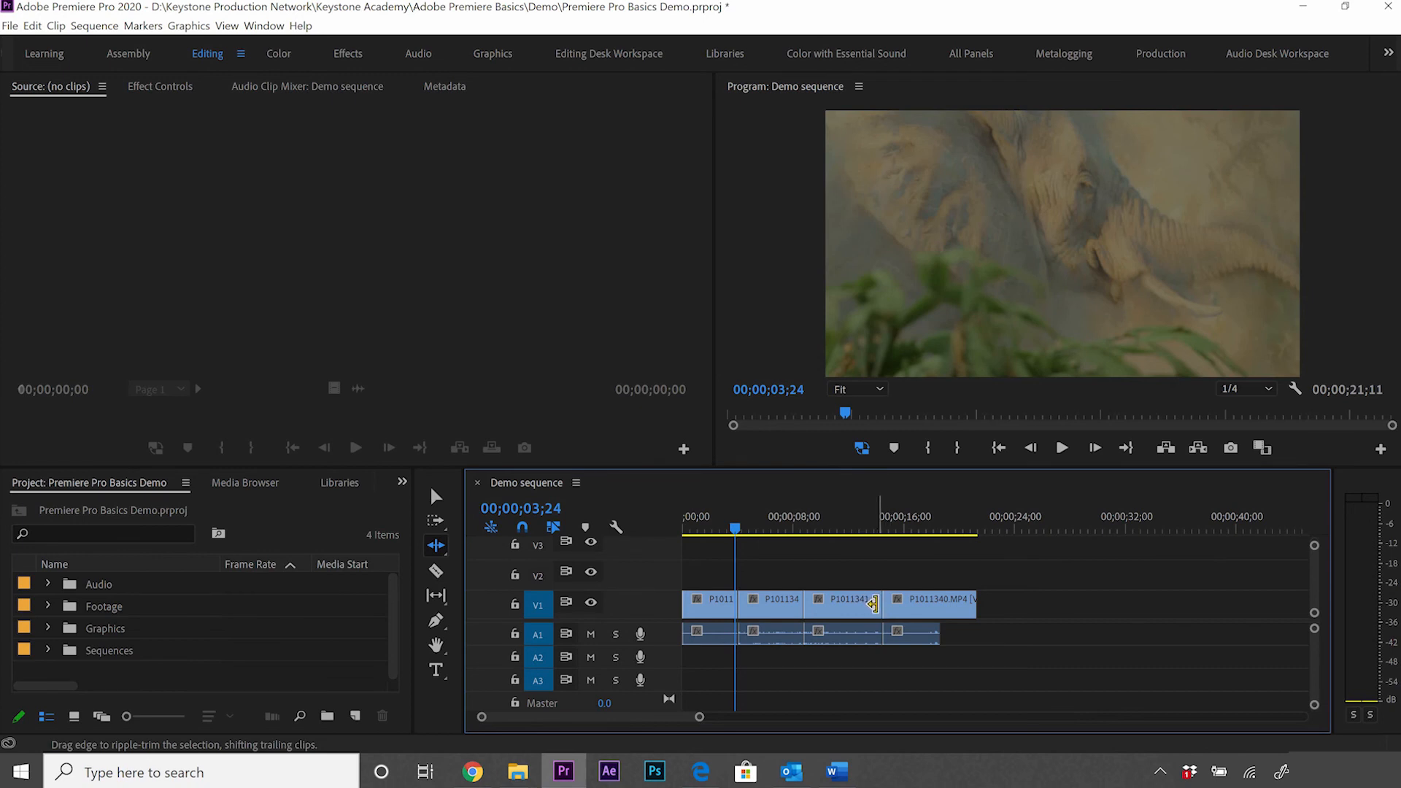
{"action": "left_click_drag", "start_coordinate": [884, 604], "coordinate": [961, 682]}
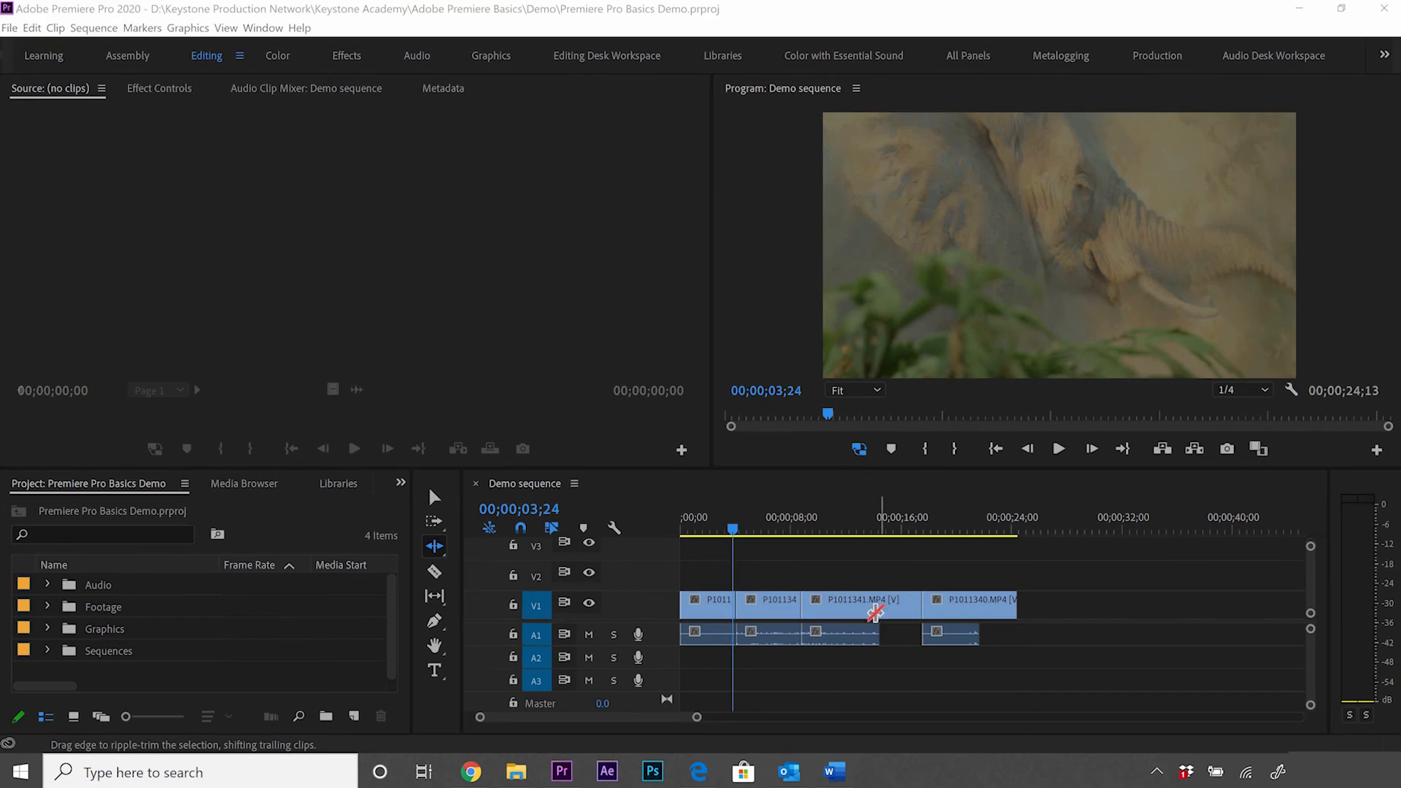
Step: Roll only the audio cut between the second and third clips forward into the third clip with the Rolling Edit tool
{"action": "left_click", "coordinate": [849, 582]}
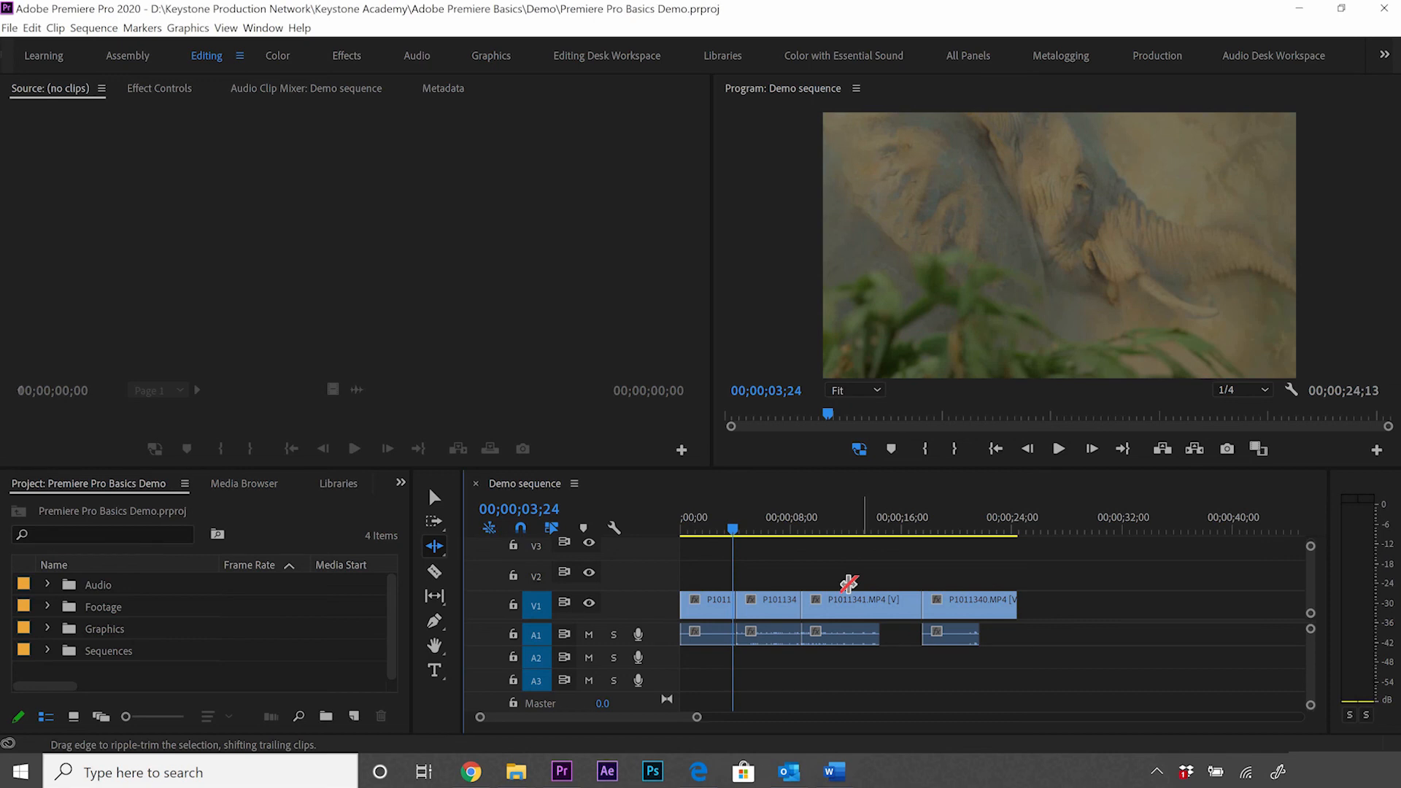
{"action": "key", "text": "n"}
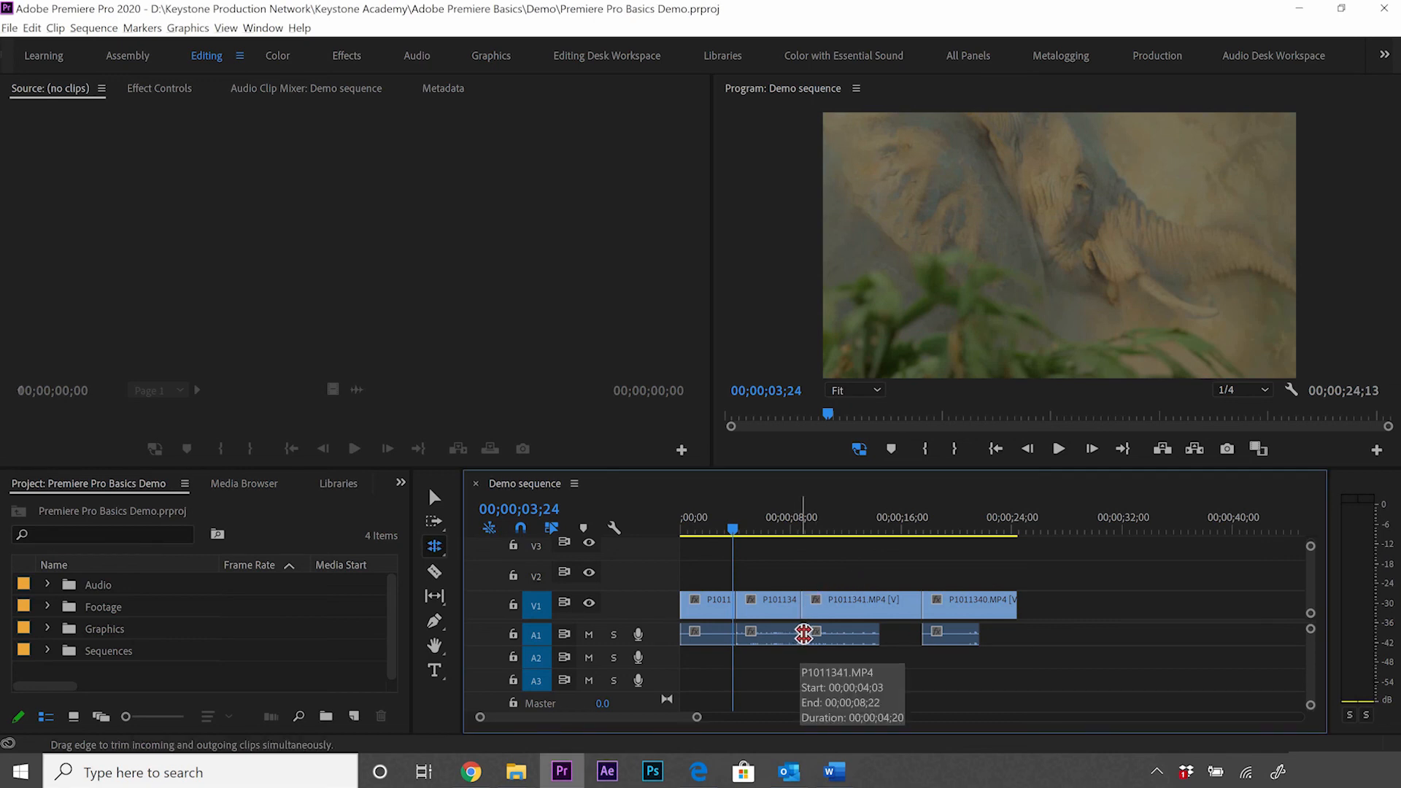
{"action": "left_click_drag", "start_coordinate": [802, 634], "coordinate": [873, 710]}
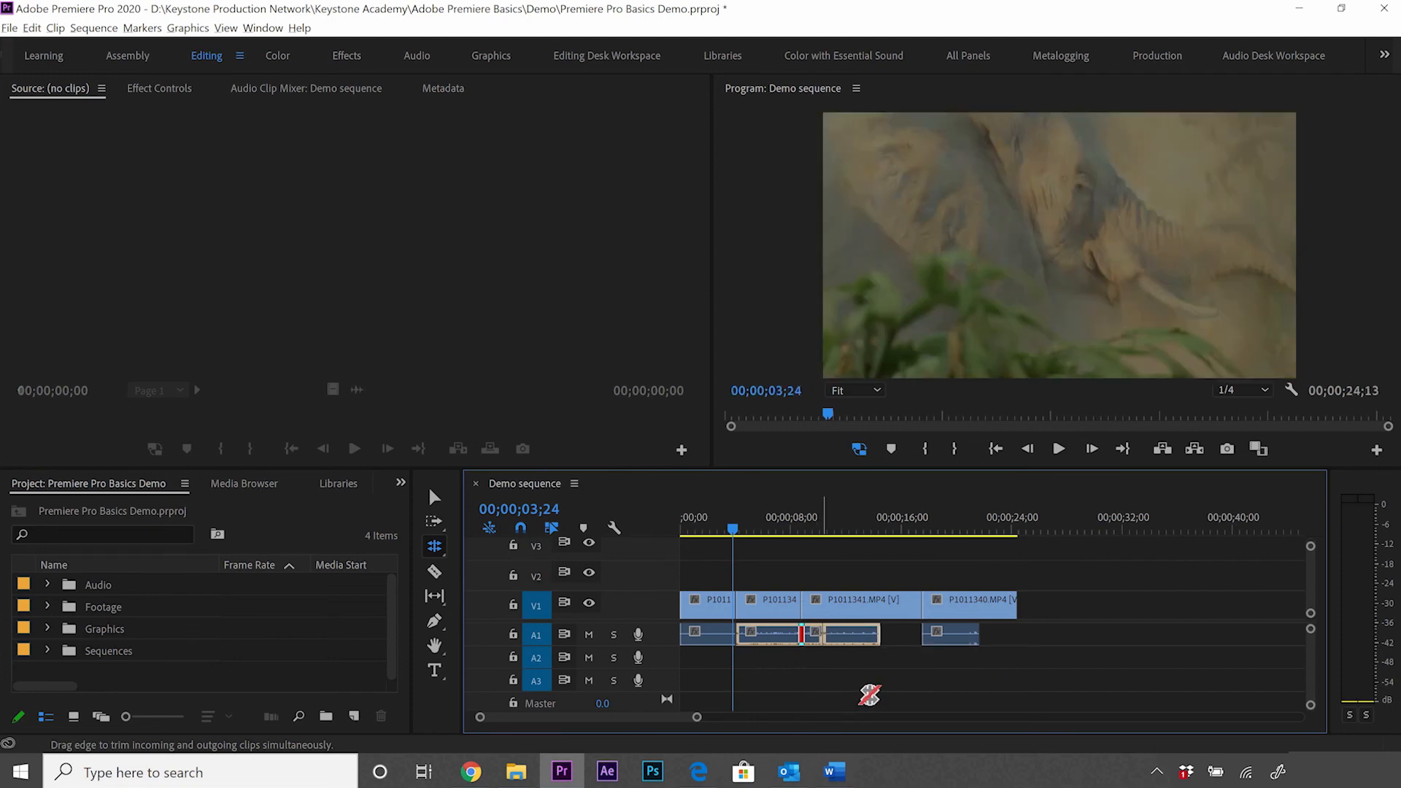